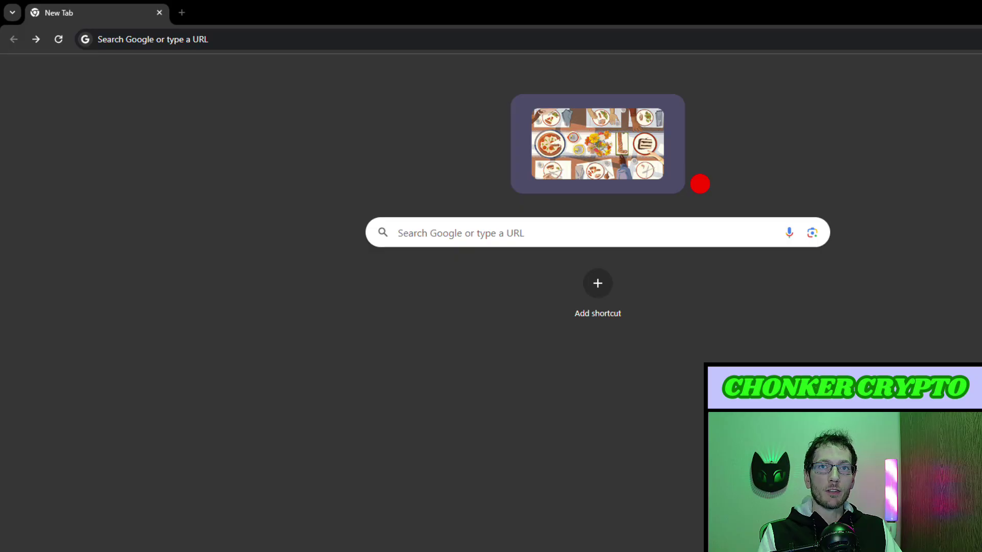
# Go to the SolSqueezer bot's Telegram page at t.me/solsqueezer_bot in Chrome.
pyautogui.click(251, 41)
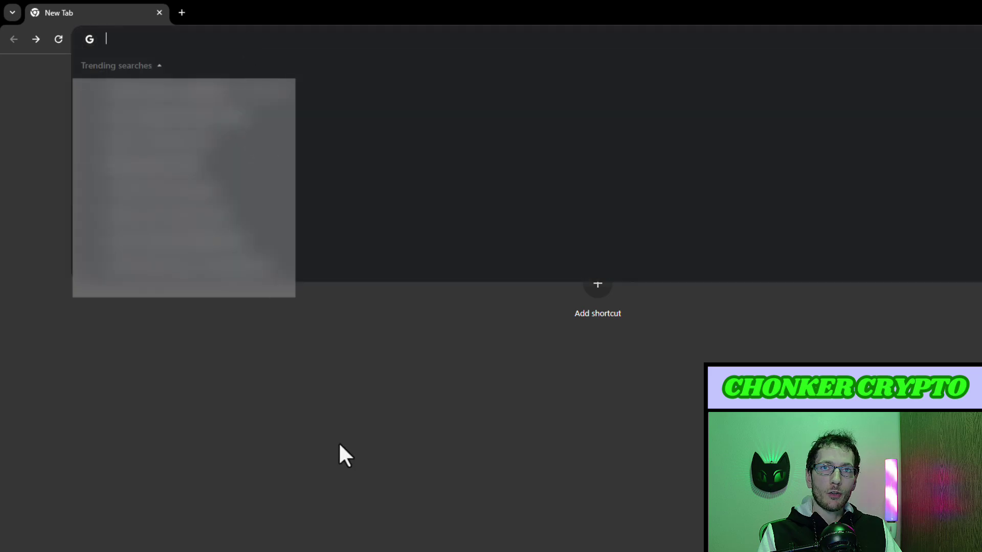
pyautogui.press('Return')
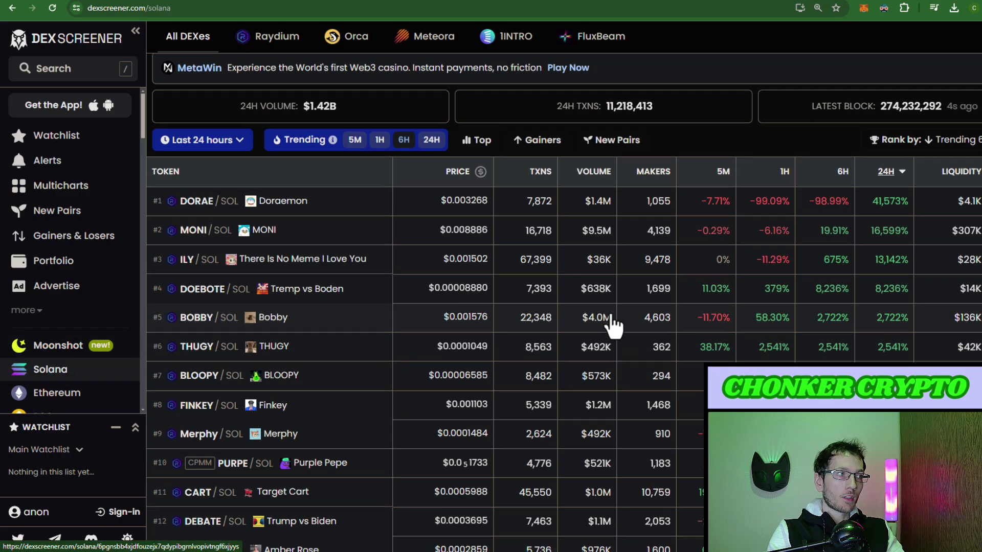
# Open the #16 STAR CAT (SC/SOL) pair page from the trending list.
pyautogui.scroll(-5, 614, 332)
pyautogui.scroll(3, 616, 340)
pyautogui.scroll(-4, 619, 340)
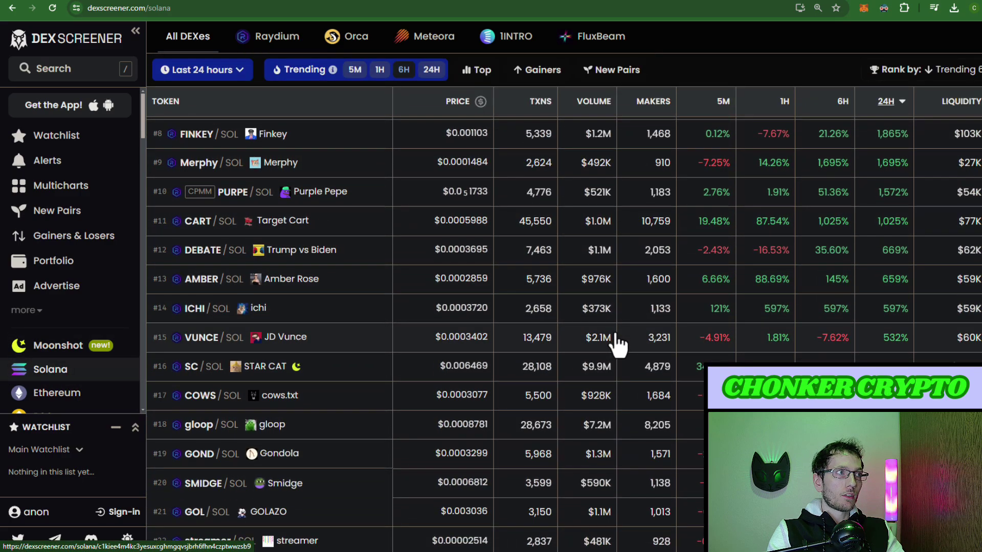
pyautogui.scroll(1, 616, 337)
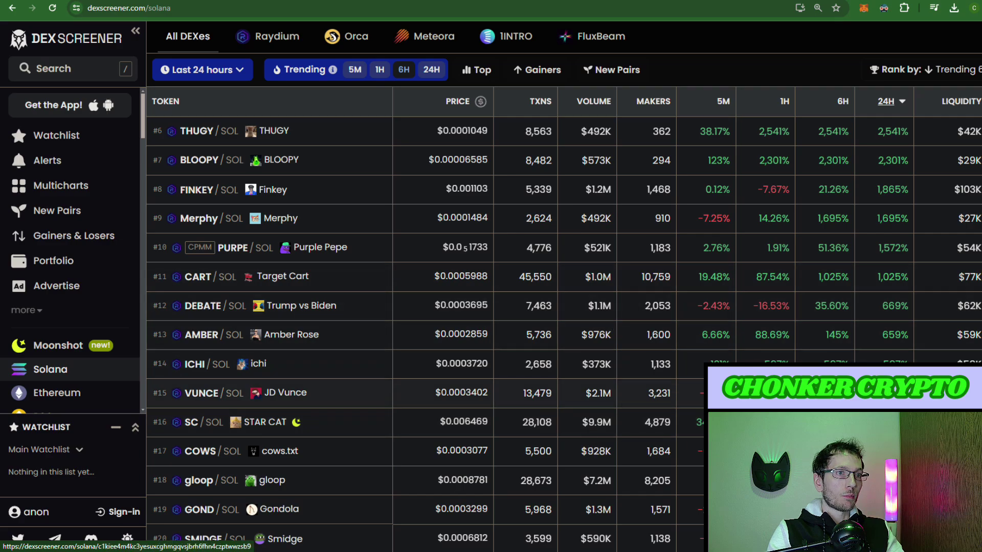
pyautogui.click(356, 432)
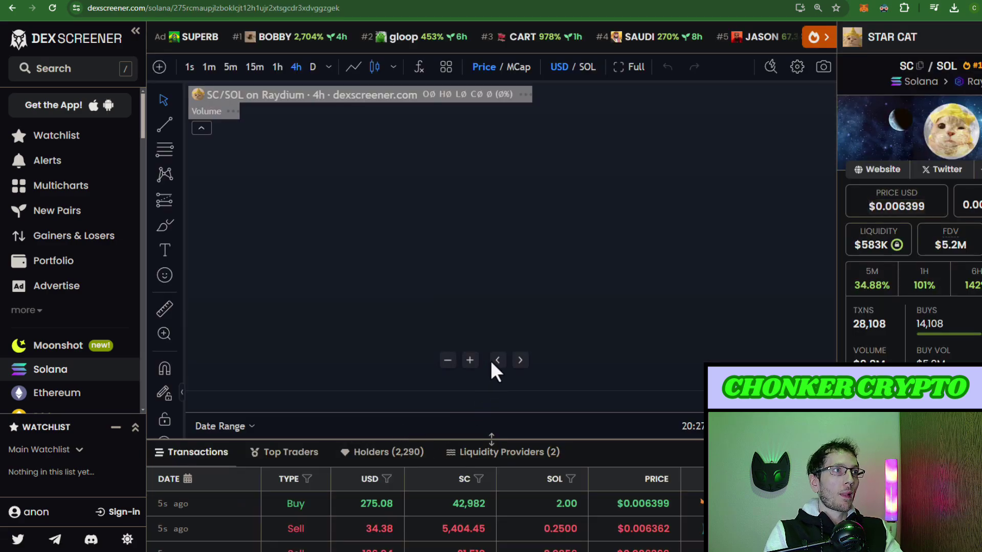
# Select the STAR CAT pair page's full web address in the address bar.
pyautogui.moveTo(673, 302); pyautogui.dragTo(516, 305)
pyautogui.scroll(1, 516, 306)
pyautogui.click(388, 15)
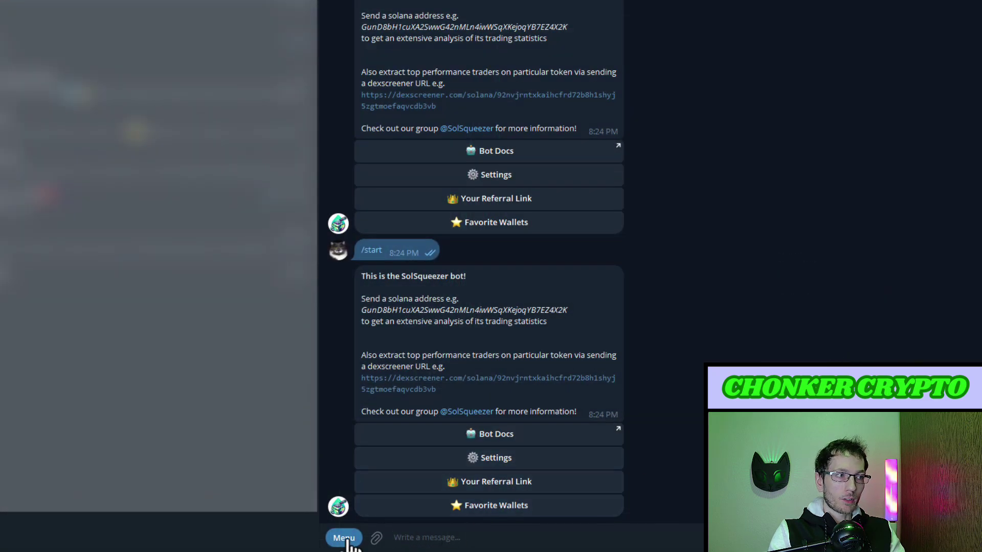
# Send the bot /analyse_token followed by the pasted STAR CAT pair link.
pyautogui.click(343, 538)
pyautogui.scroll(-1, 552, 486)
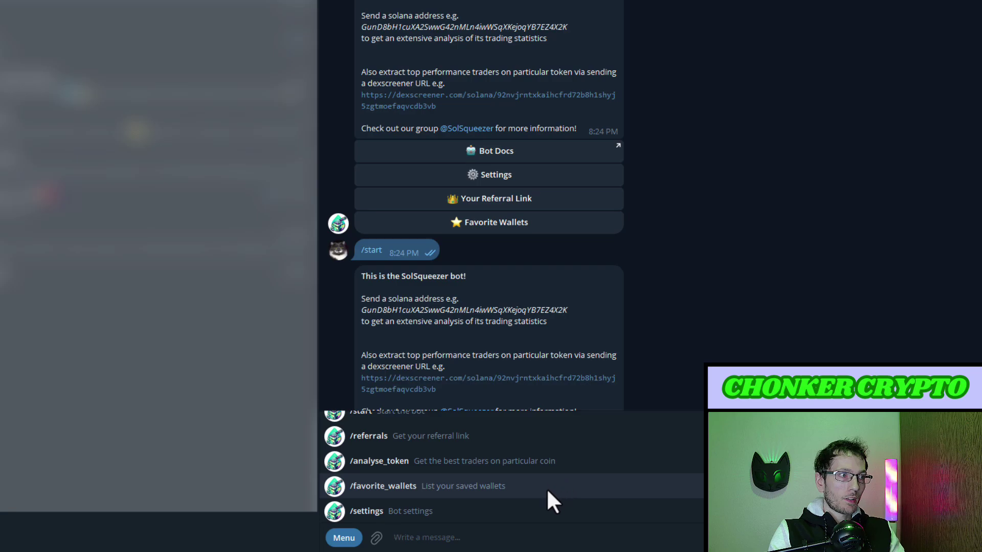
pyautogui.click(419, 465)
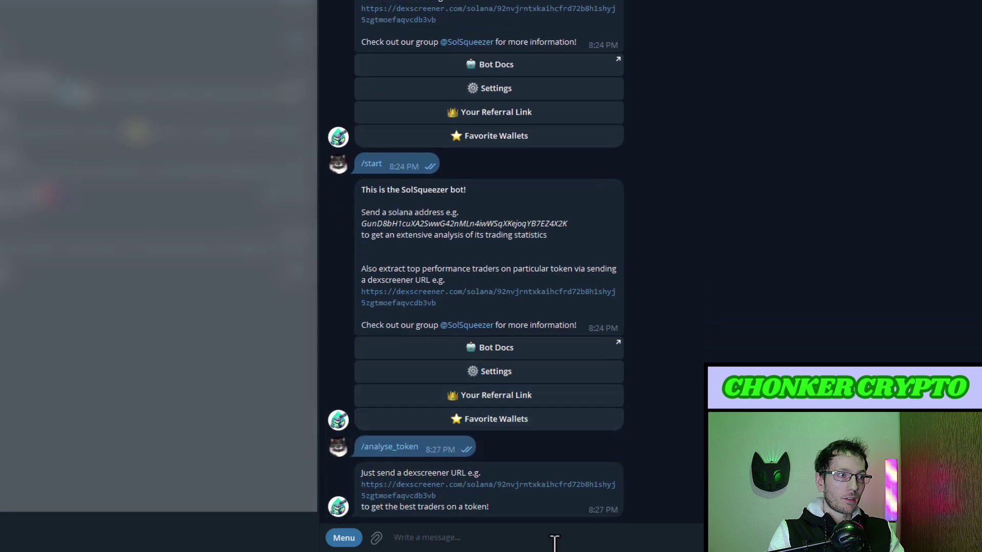
pyautogui.write('https://dexscreener.com/solana/275rcmauqjlzboklcjt12h1ujr2xtsgcdr3xdvggzgek')
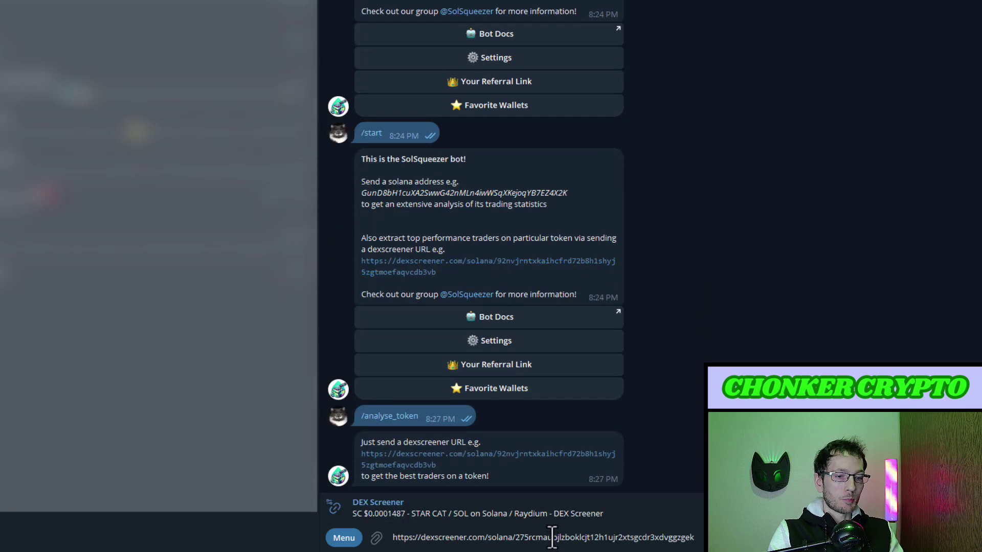
pyautogui.press('Return')
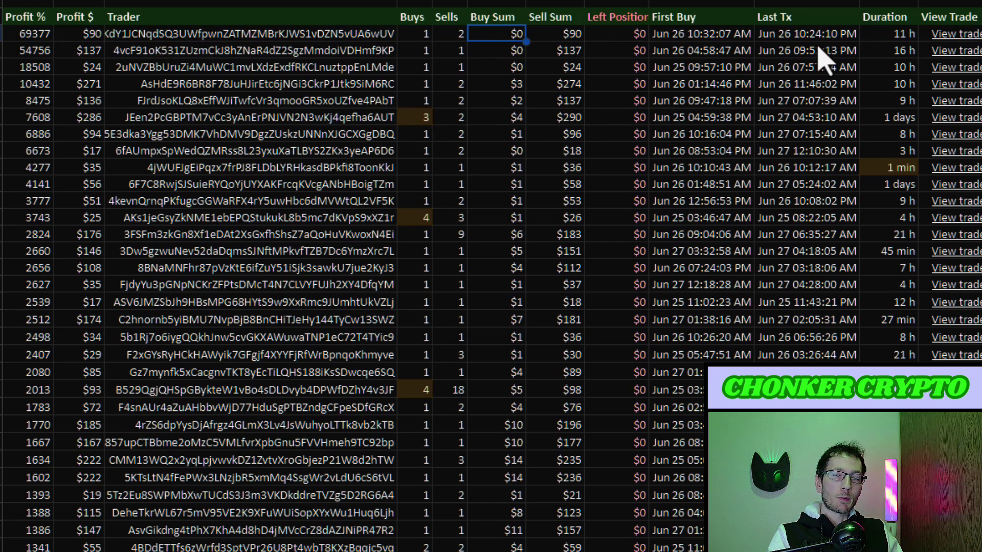
pyautogui.scroll(-10, 434, 176)
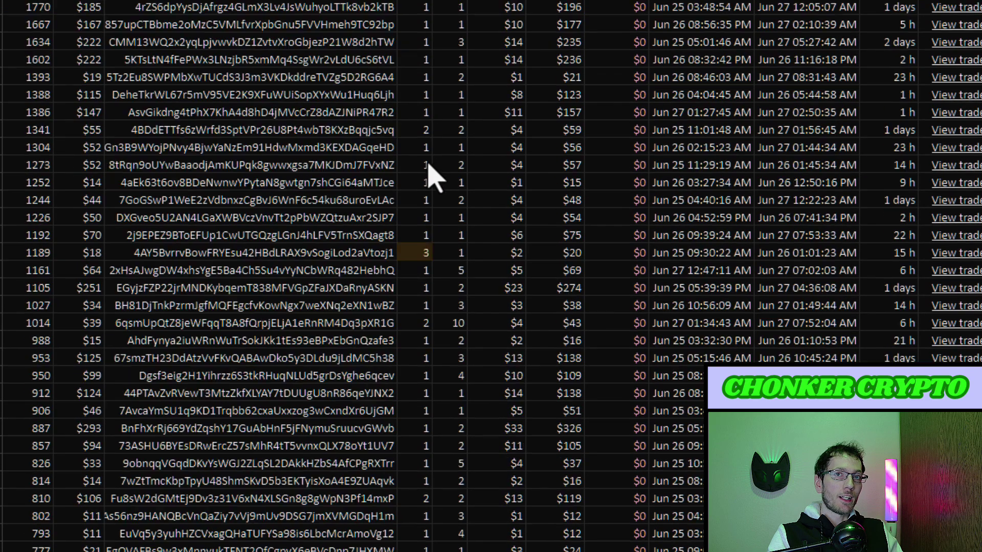
pyautogui.scroll(10, 508, 256)
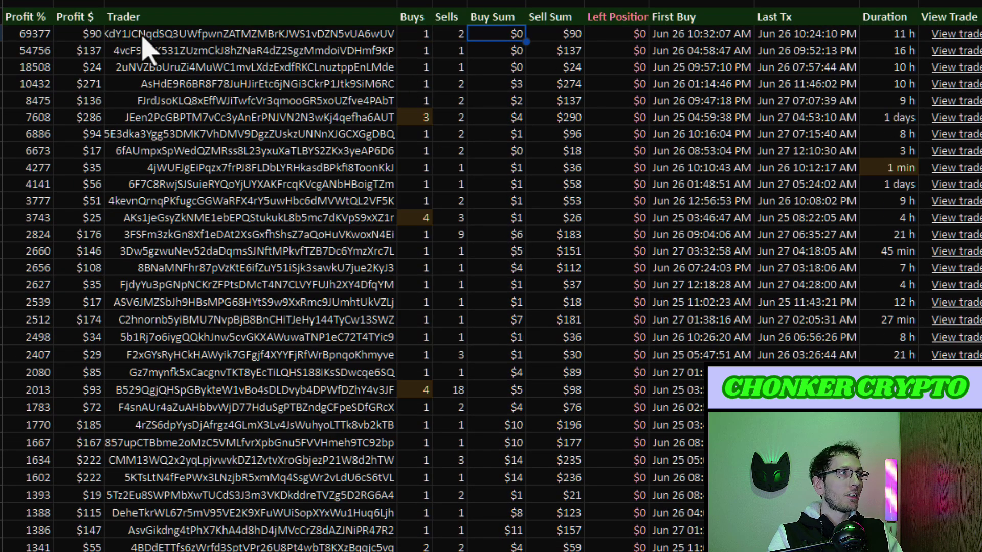
pyautogui.click(29, 18)
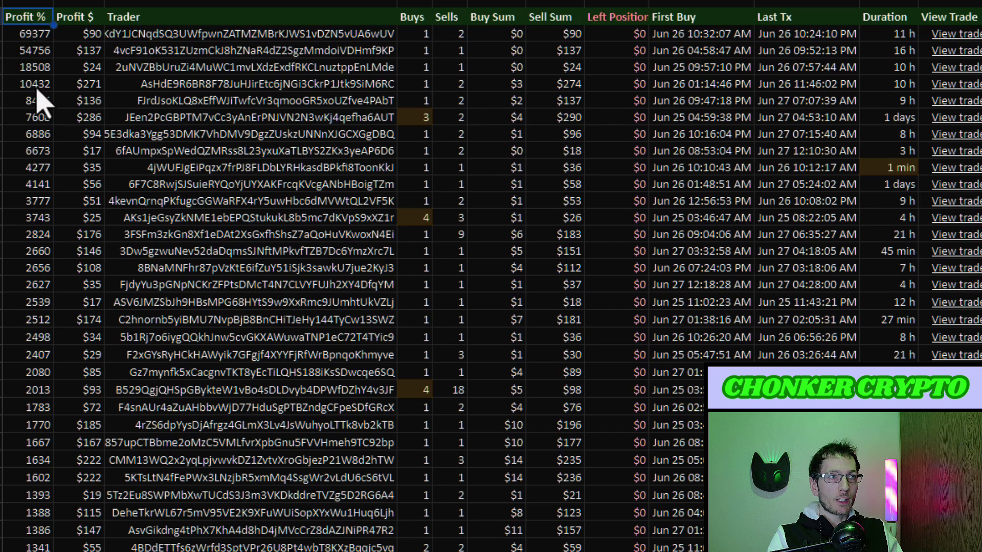
pyautogui.click(75, 19)
pyautogui.click(93, 101)
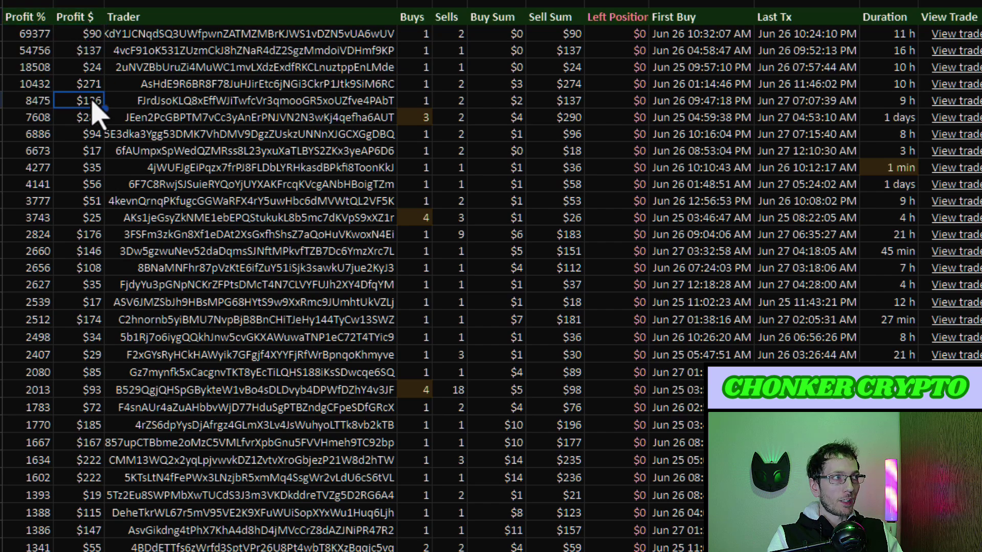
pyautogui.click(203, 23)
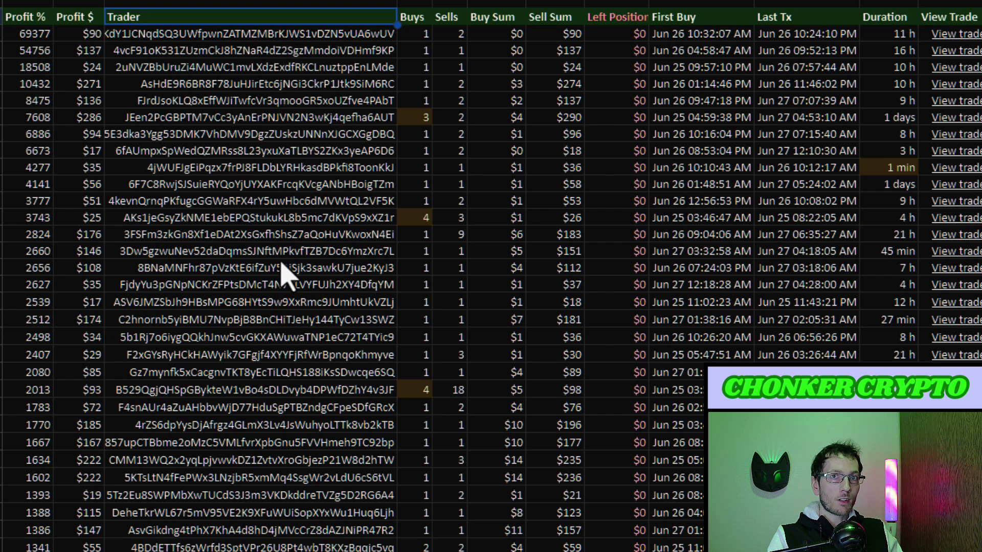
pyautogui.click(411, 37)
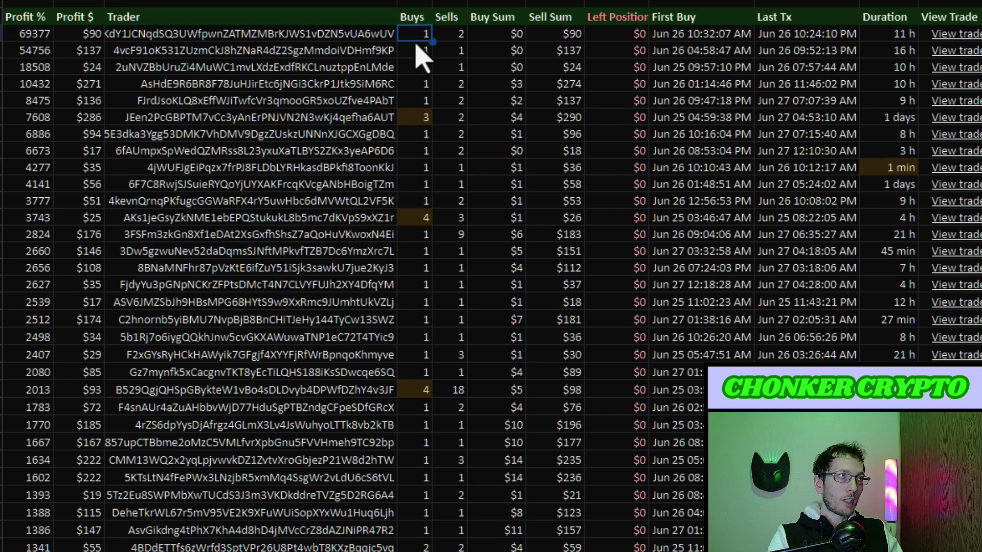
pyautogui.click(459, 37)
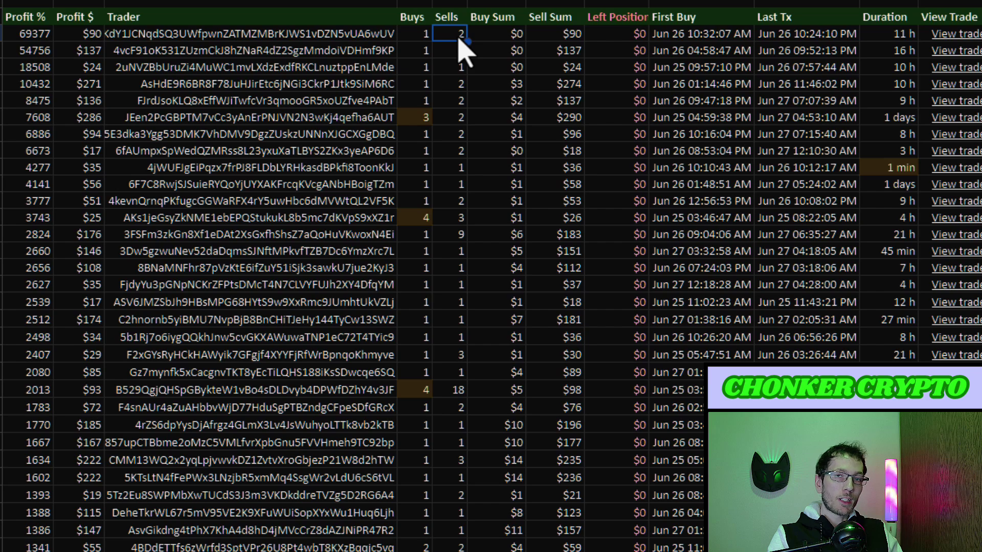
pyautogui.click(499, 37)
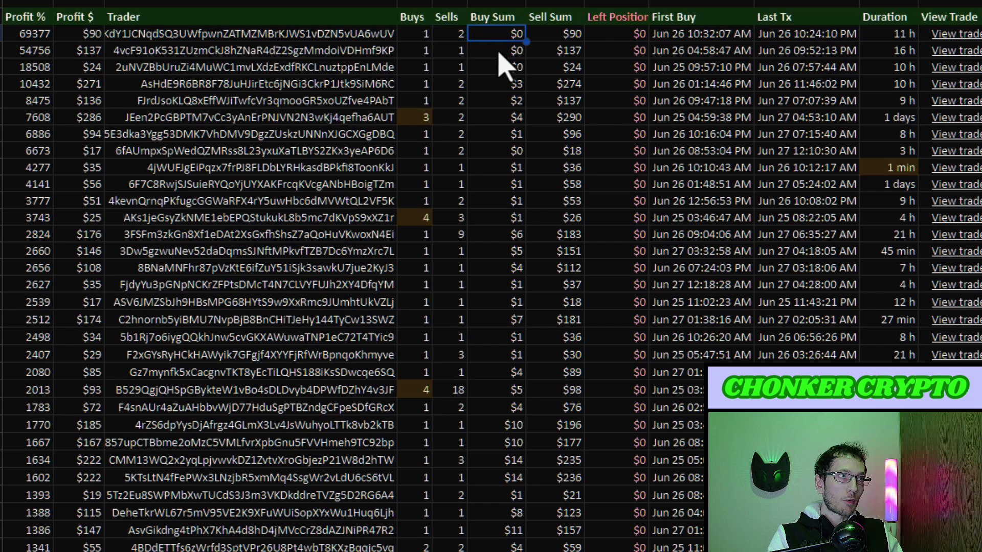
pyautogui.click(553, 38)
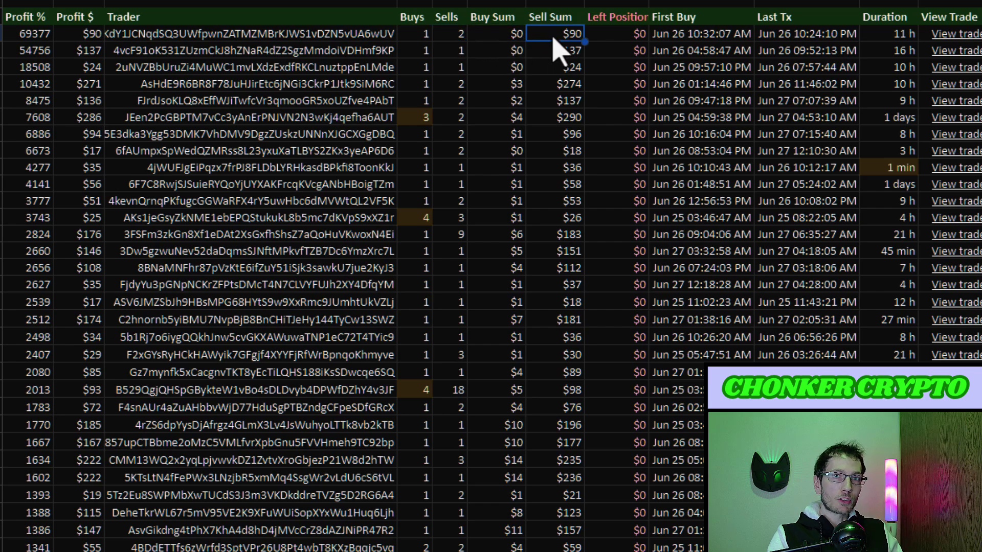
pyautogui.scroll(-15, 616, 51)
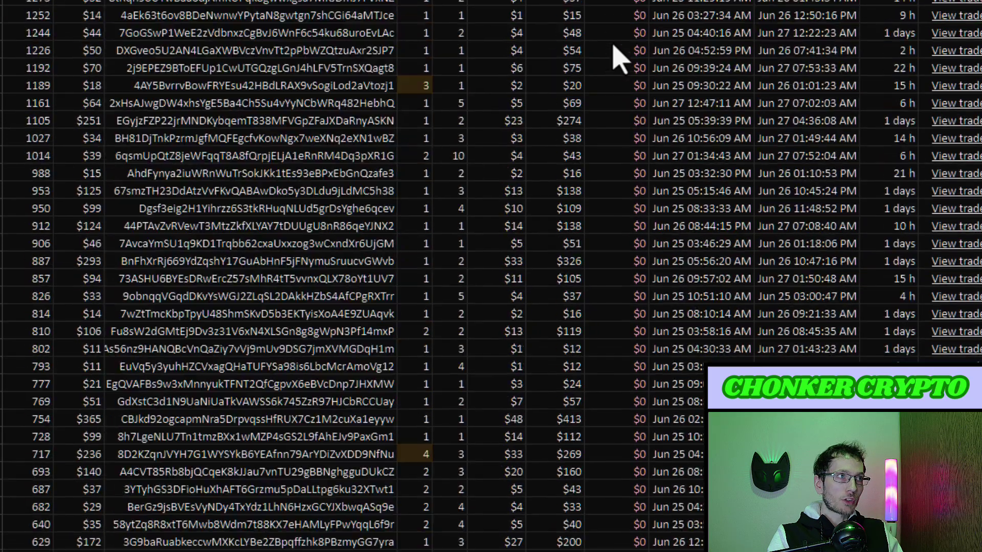
pyautogui.scroll(15, 618, 56)
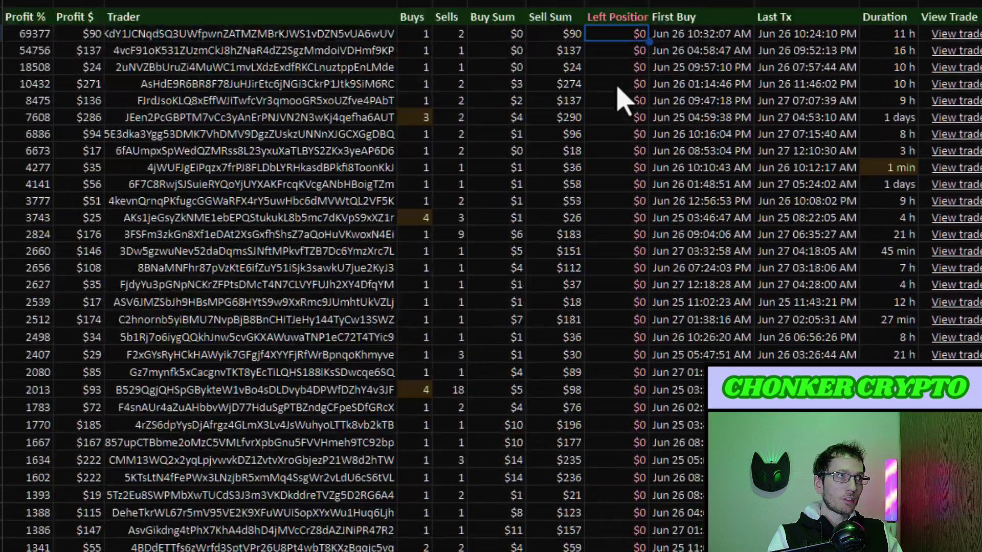
pyautogui.click(726, 34)
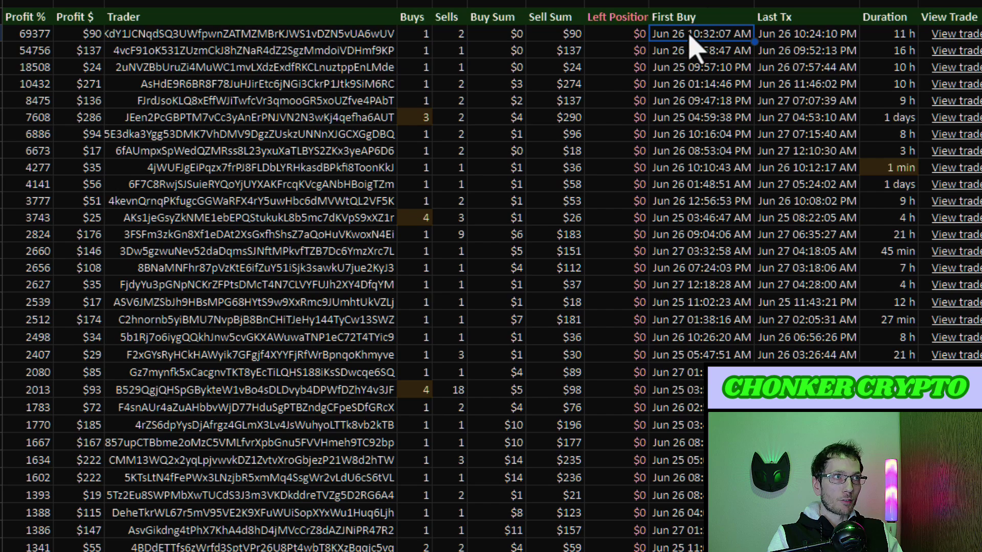
pyautogui.click(813, 36)
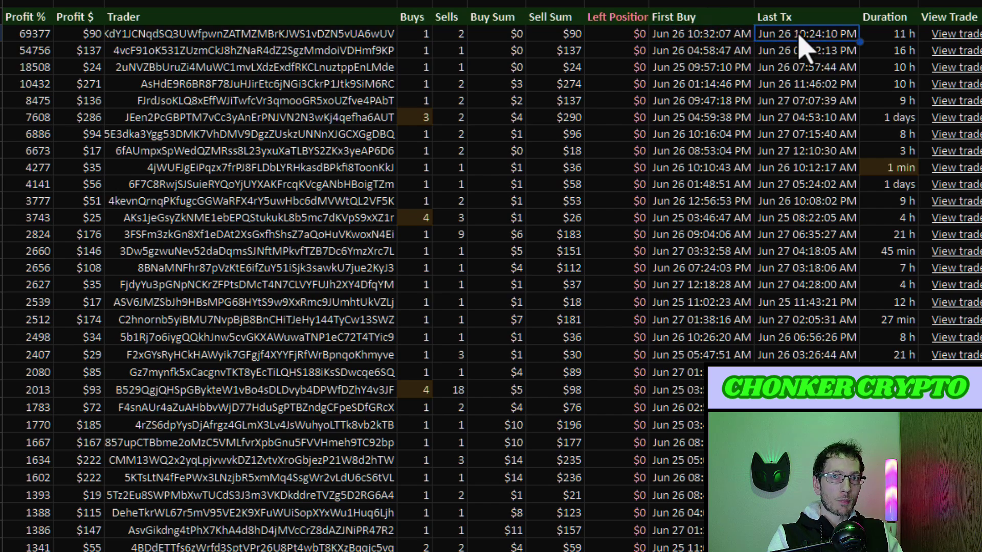
pyautogui.click(876, 37)
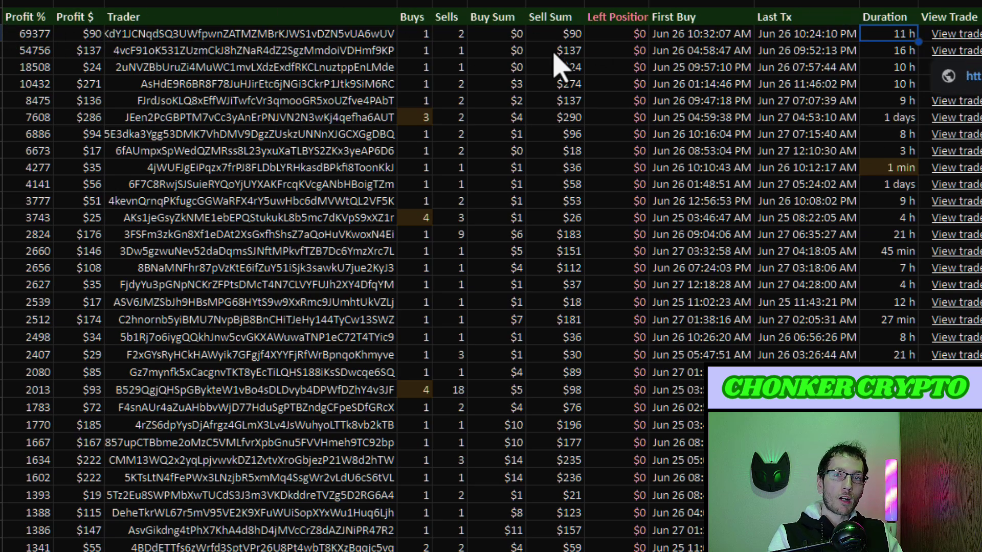
pyautogui.scroll(-12, 44, 69)
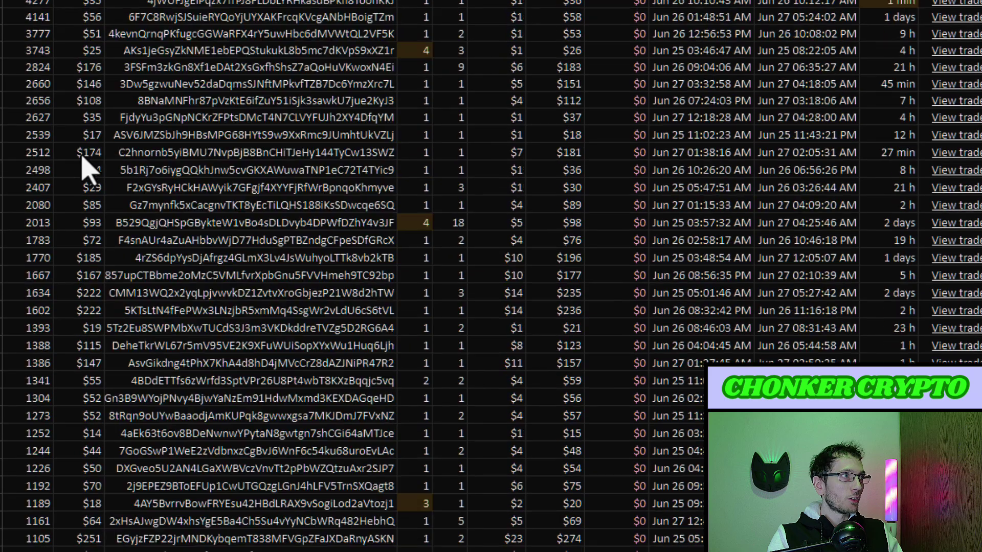
pyautogui.scroll(12, 88, 154)
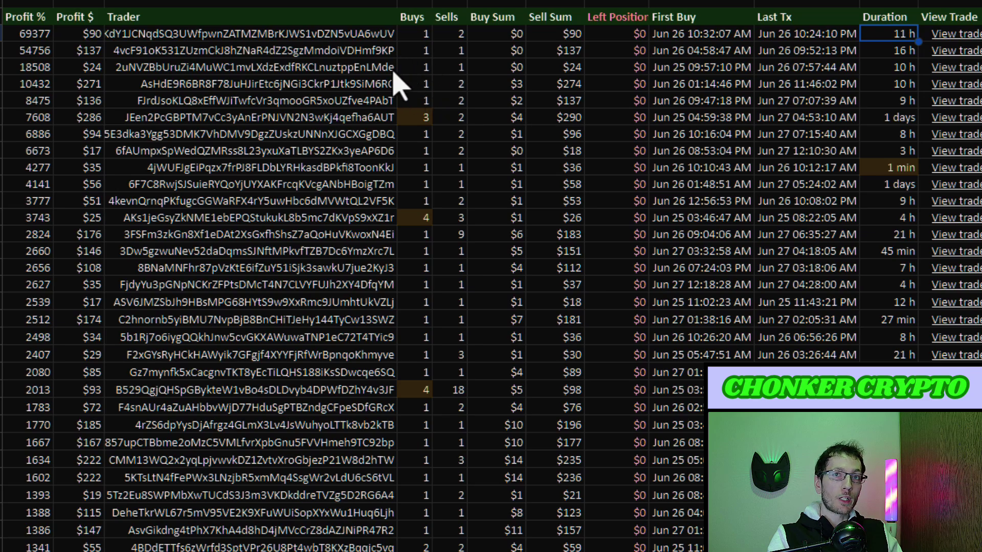
pyautogui.scroll(-5, 401, 85)
pyautogui.scroll(5, 410, 153)
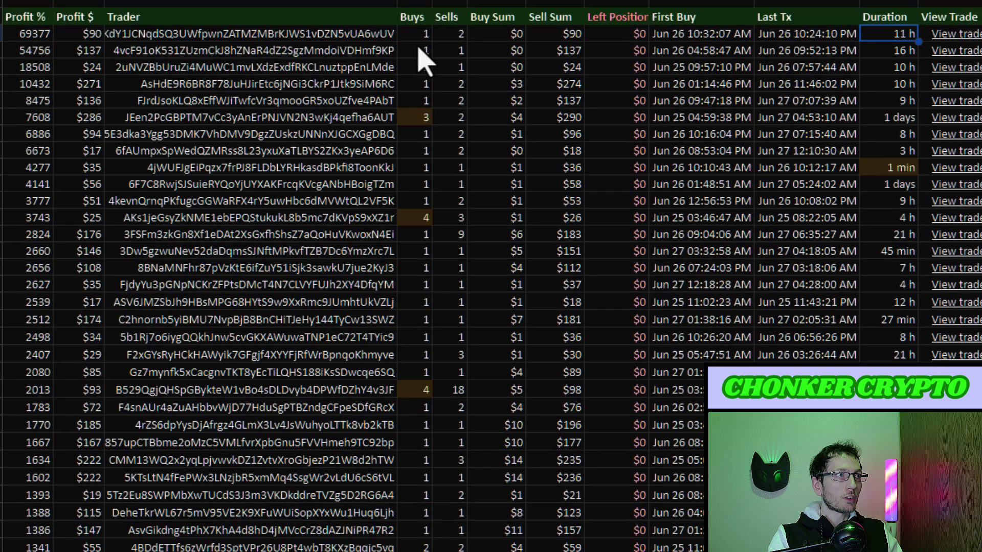
pyautogui.scroll(-6, 425, 86)
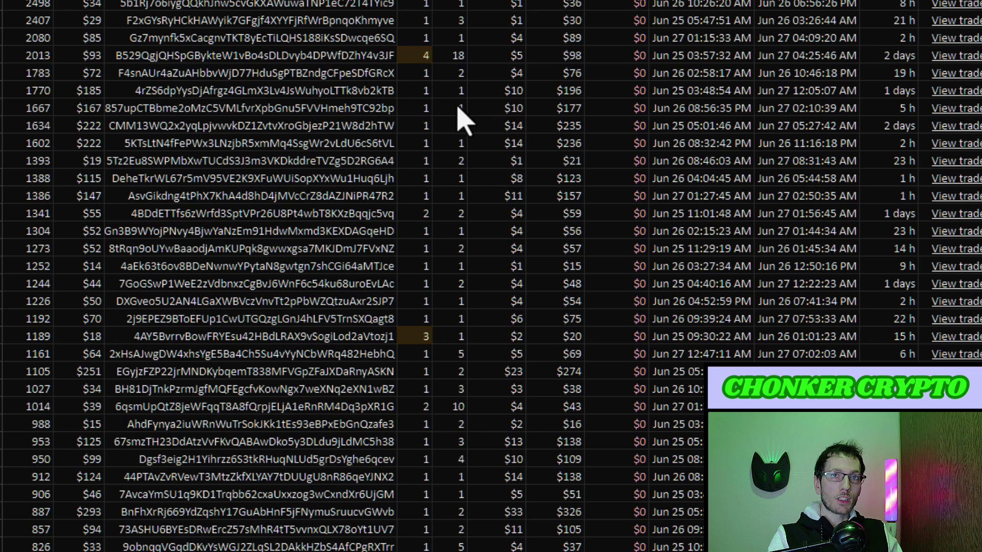
pyautogui.scroll(6, 463, 120)
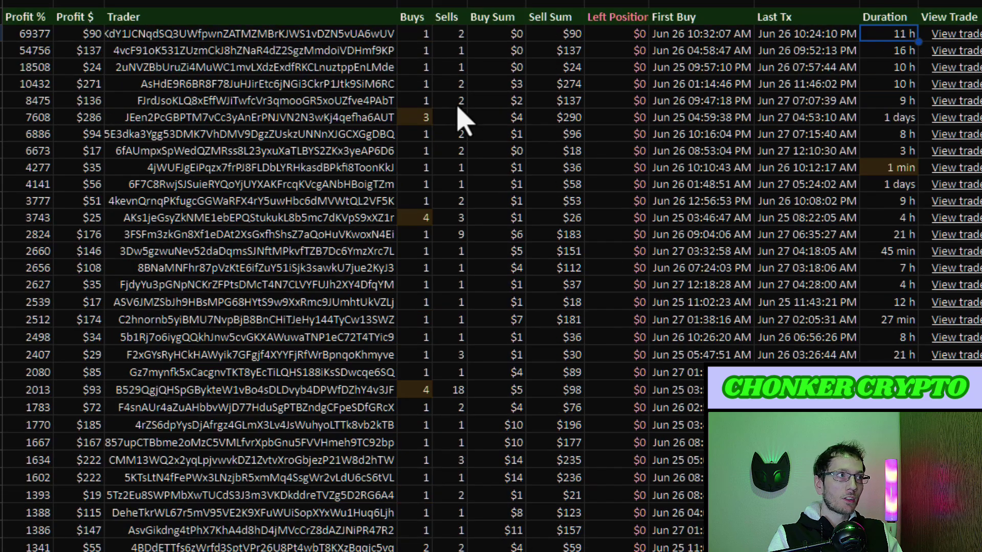
pyautogui.click(509, 34)
pyautogui.click(504, 51)
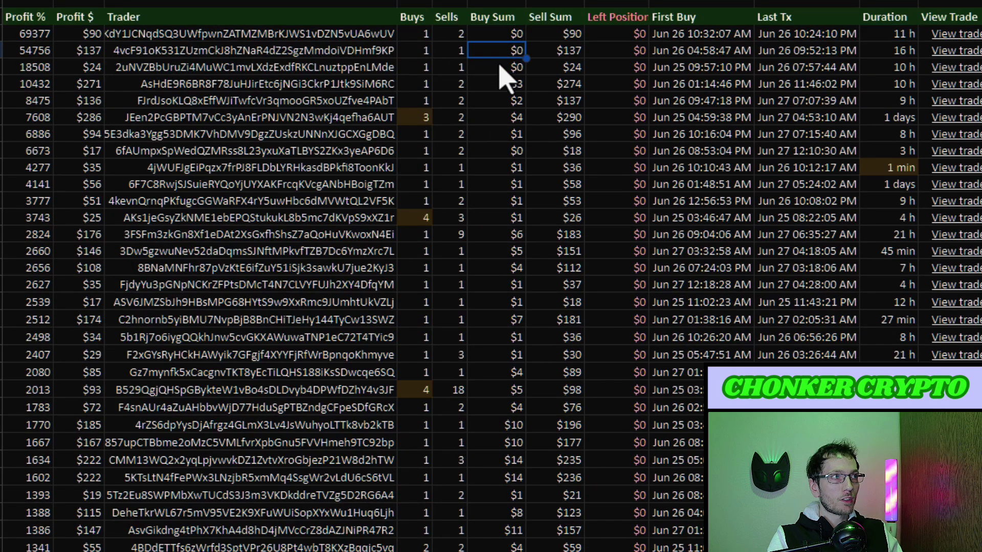
pyautogui.moveTo(499, 37); pyautogui.dragTo(506, 76)
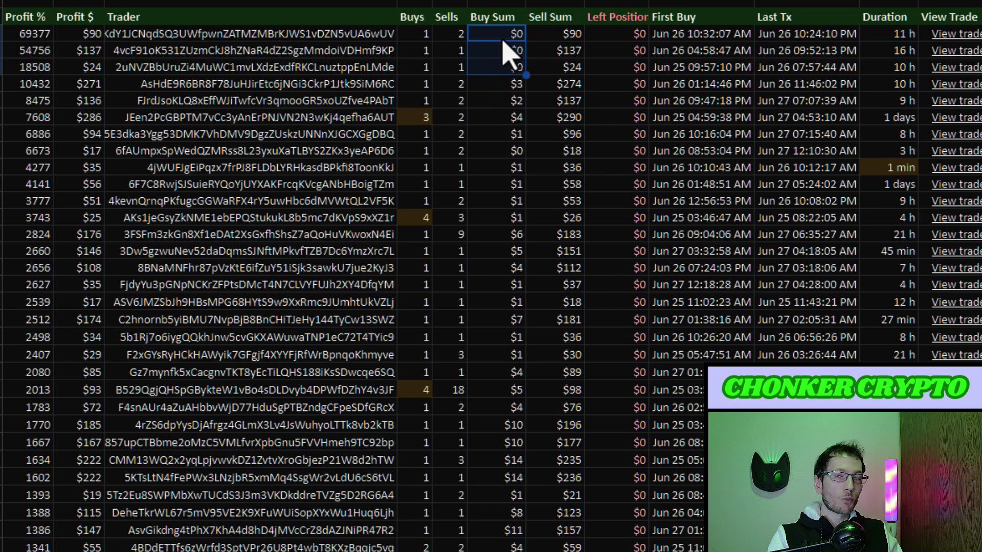
pyautogui.click(332, 65)
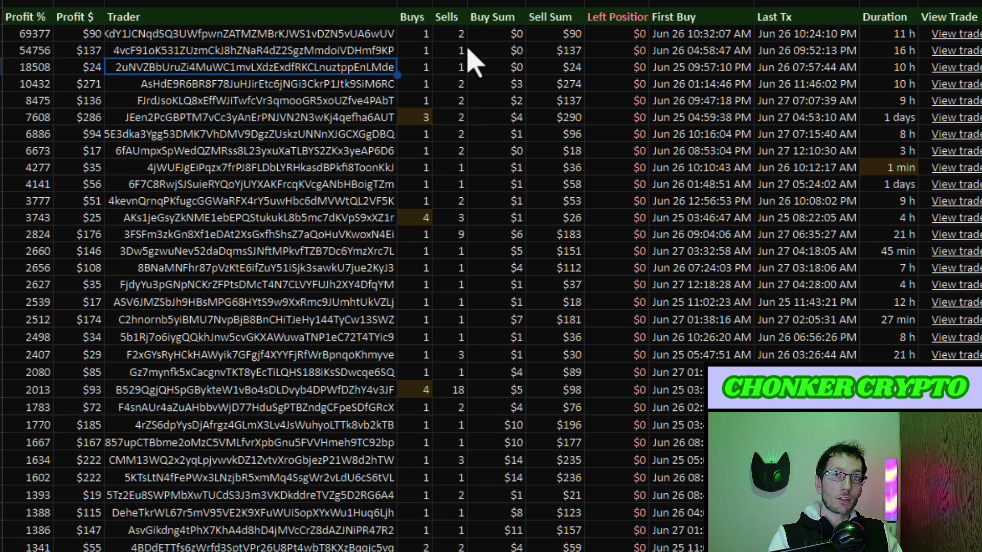
pyautogui.moveTo(506, 33); pyautogui.dragTo(506, 66)
pyautogui.scroll(-5, 189, 112)
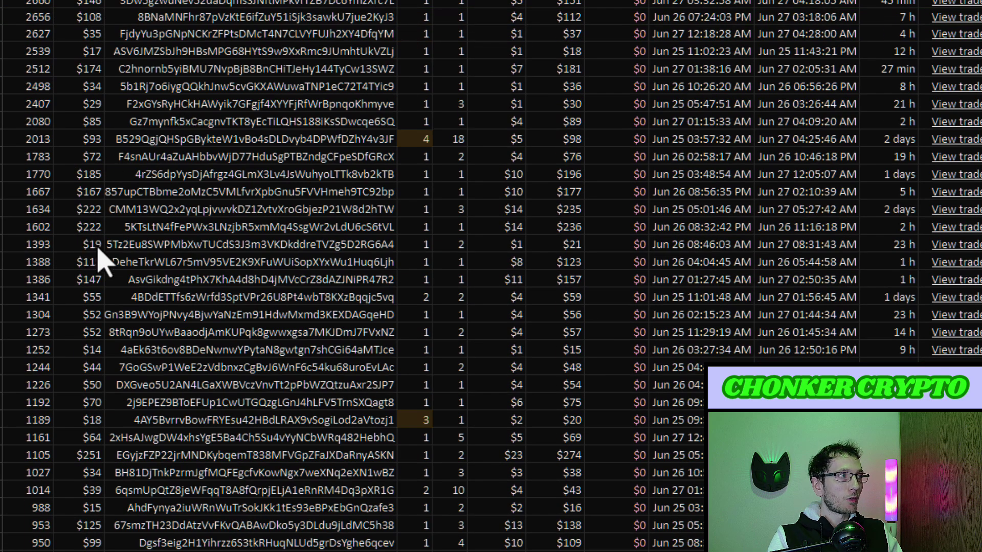
pyautogui.scroll(2, 100, 51)
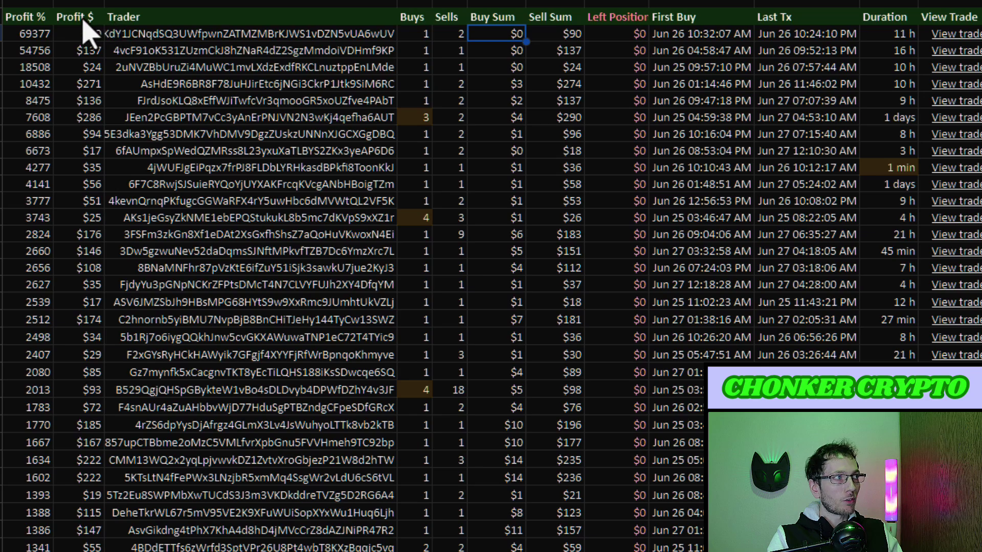
pyautogui.scroll(-7, 83, 60)
pyautogui.scroll(-11, 96, 250)
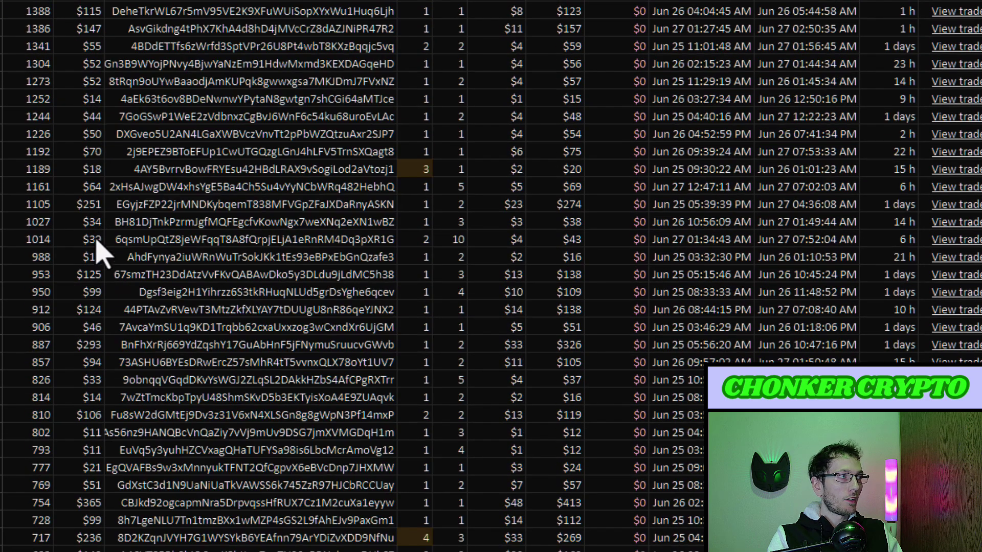
pyautogui.scroll(-10, 99, 263)
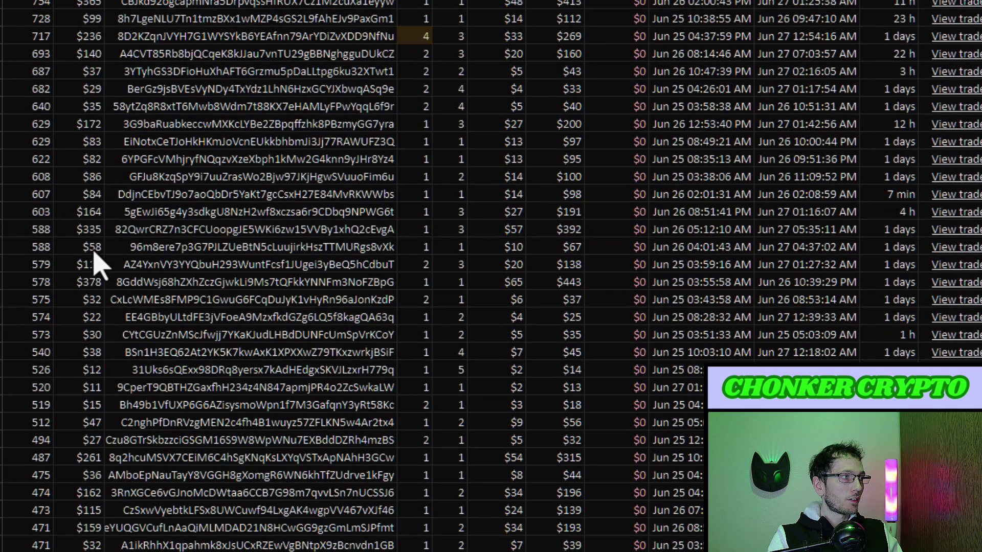
pyautogui.scroll(-5, 100, 265)
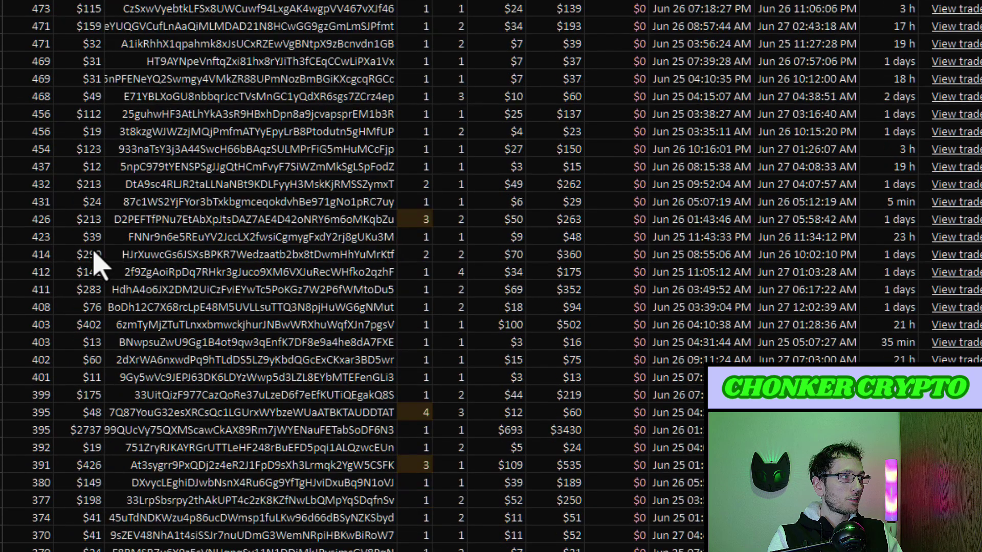
pyautogui.click(97, 263)
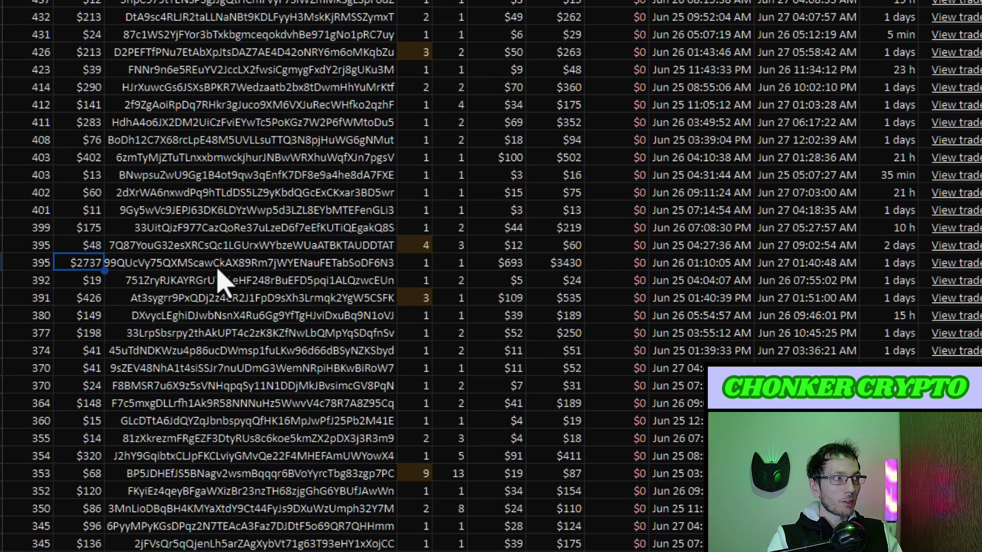
pyautogui.click(424, 269)
pyautogui.click(452, 269)
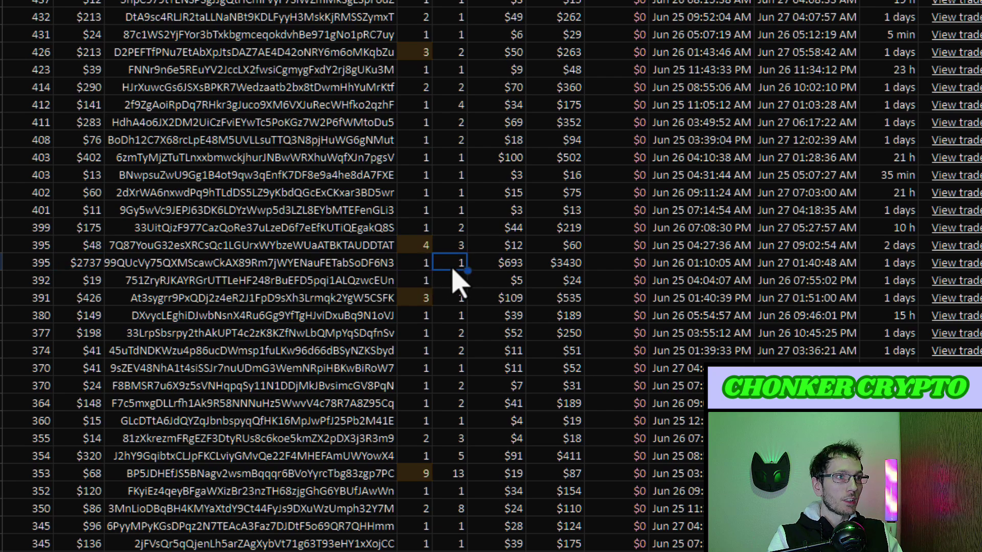
pyautogui.click(315, 266)
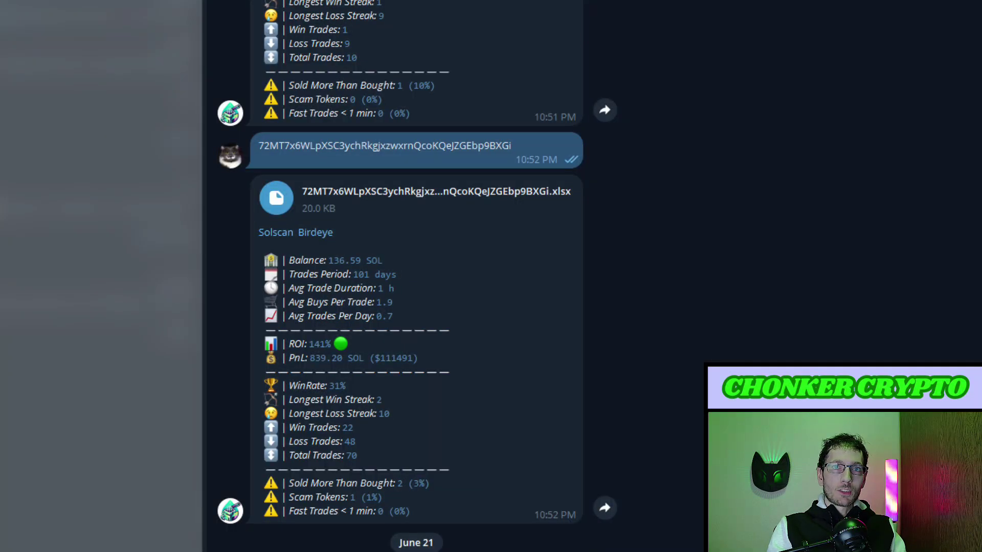
# Select the sent wallet address in the SolSqueezer bot chat.
pyautogui.doubleClick(448, 146)
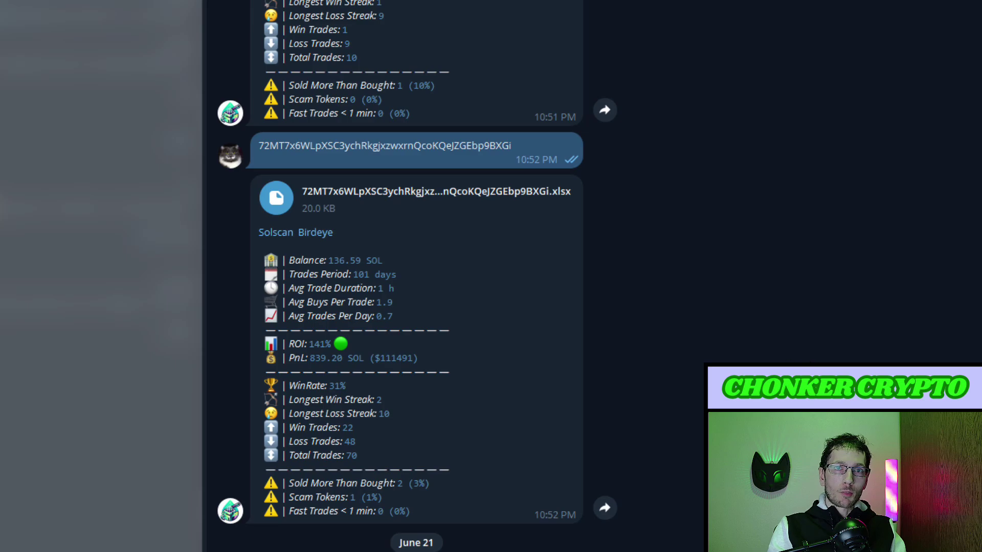
pyautogui.doubleClick(344, 146)
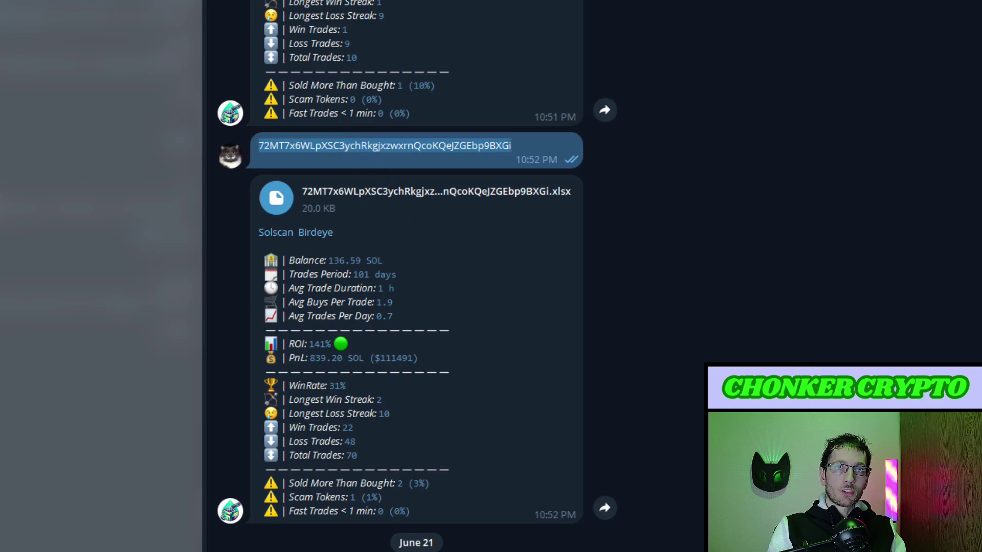
pyautogui.scroll(-1, 369, 252)
pyautogui.scroll(1, 368, 252)
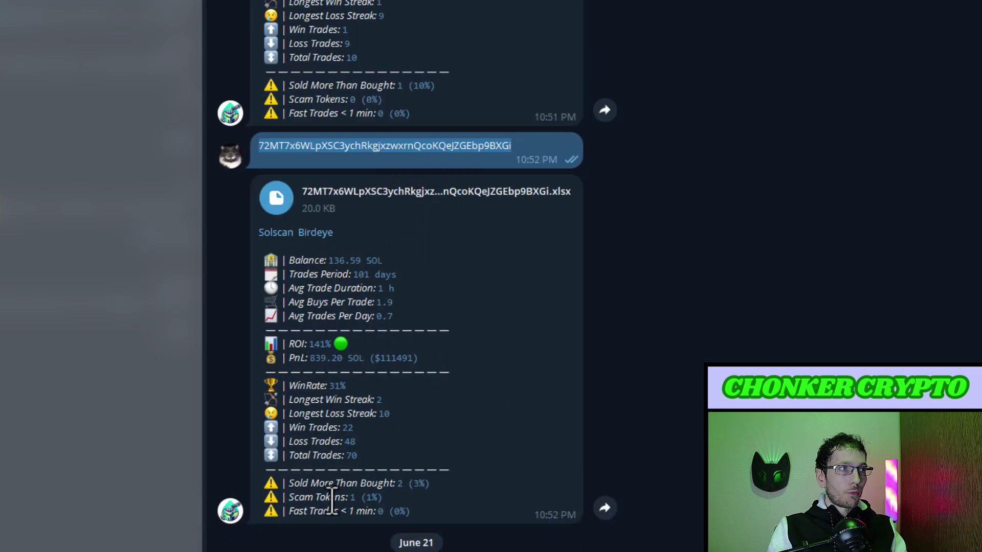
# React to the wallet stats messages, remove the heart, and highlight the Fast Trades < 1 min line.
pyautogui.doubleClick(362, 388)
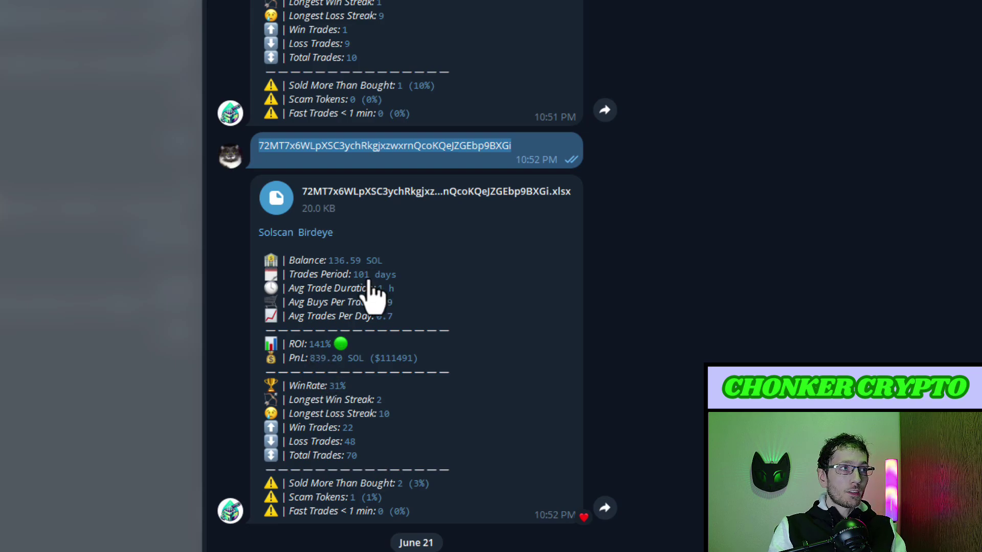
pyautogui.scroll(-2, 368, 394)
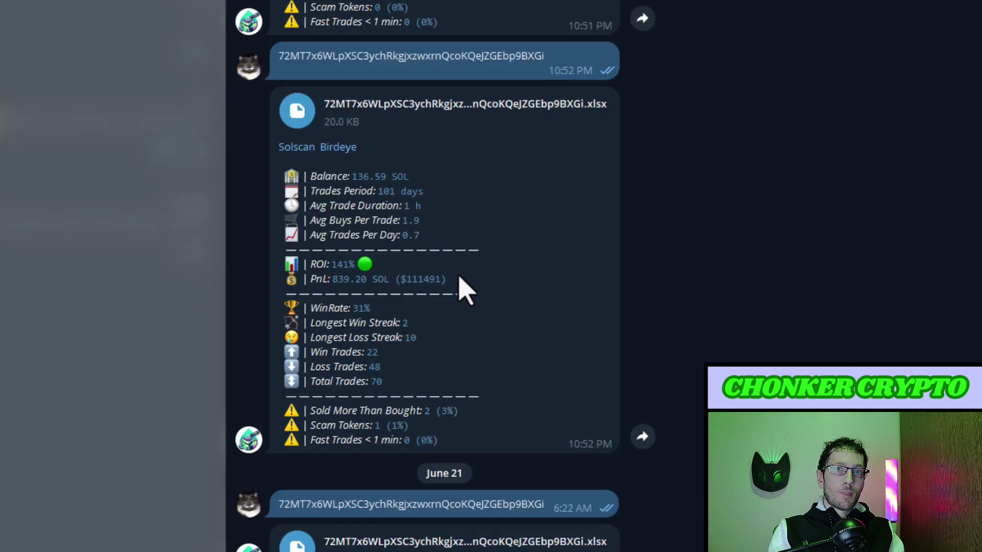
pyautogui.doubleClick(361, 438)
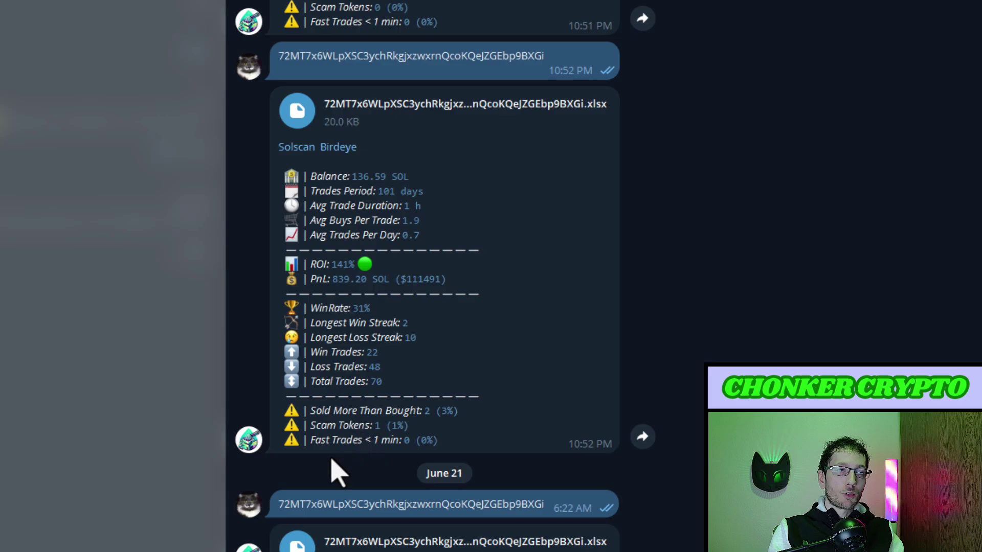
pyautogui.doubleClick(307, 444)
pyautogui.moveTo(306, 445); pyautogui.dragTo(400, 450)
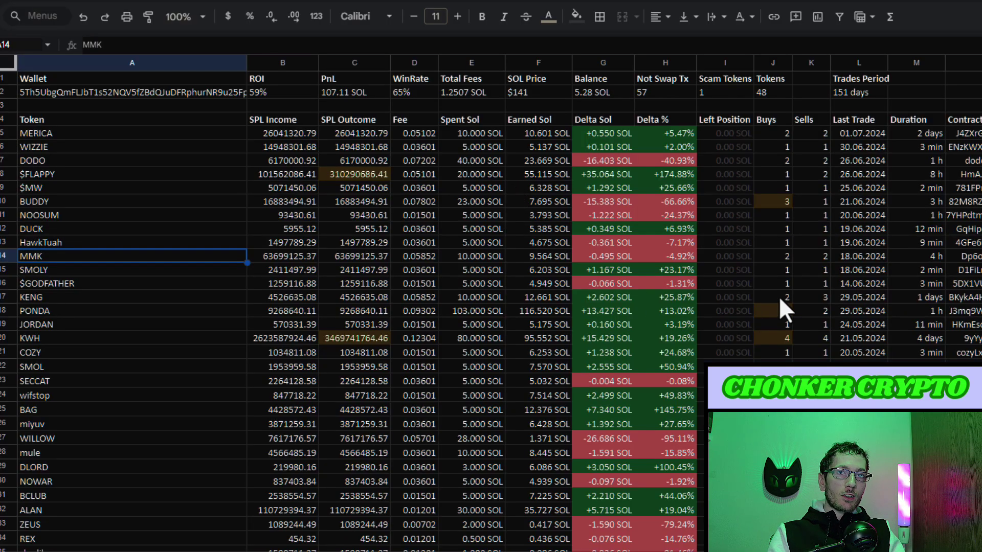
# Inspect the tokens' full contract addresses in the per-token trades list.
pyautogui.scroll(-10, 734, 292)
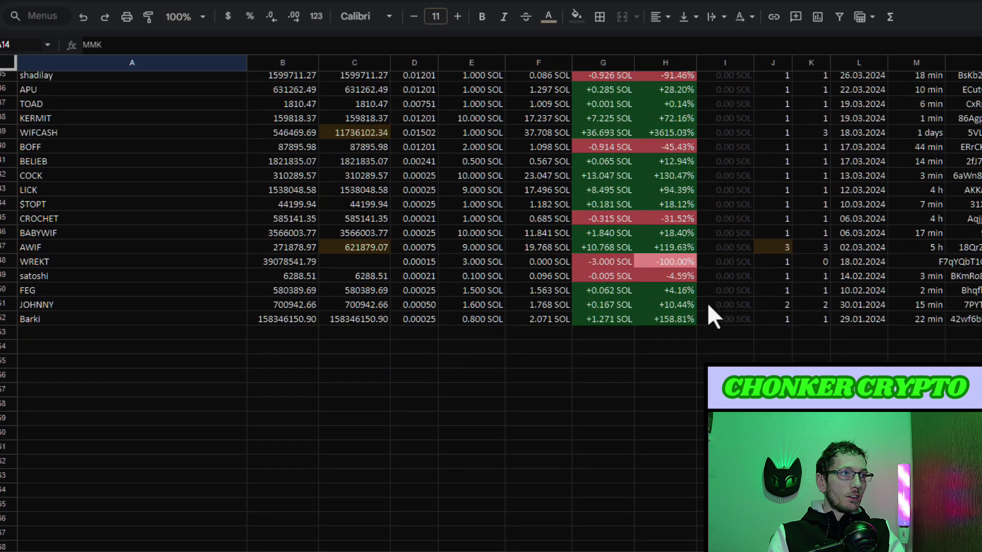
pyautogui.scroll(10, 709, 306)
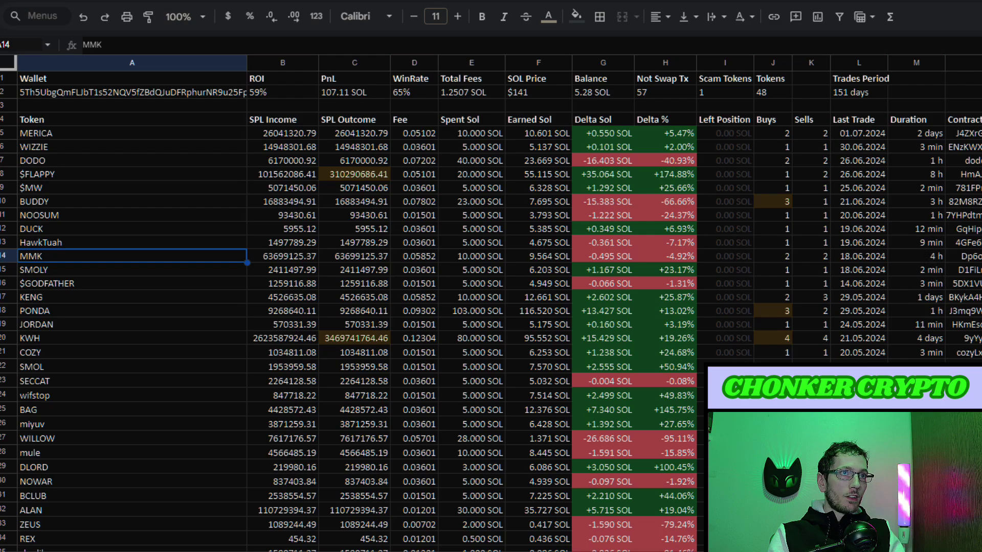
pyautogui.scroll(-3, 932, 234)
pyautogui.click(962, 230)
pyautogui.press('Down')
pyautogui.press('Down')
pyautogui.press('Down')
pyautogui.press('Down')
pyautogui.press('Down')
pyautogui.press('Down')
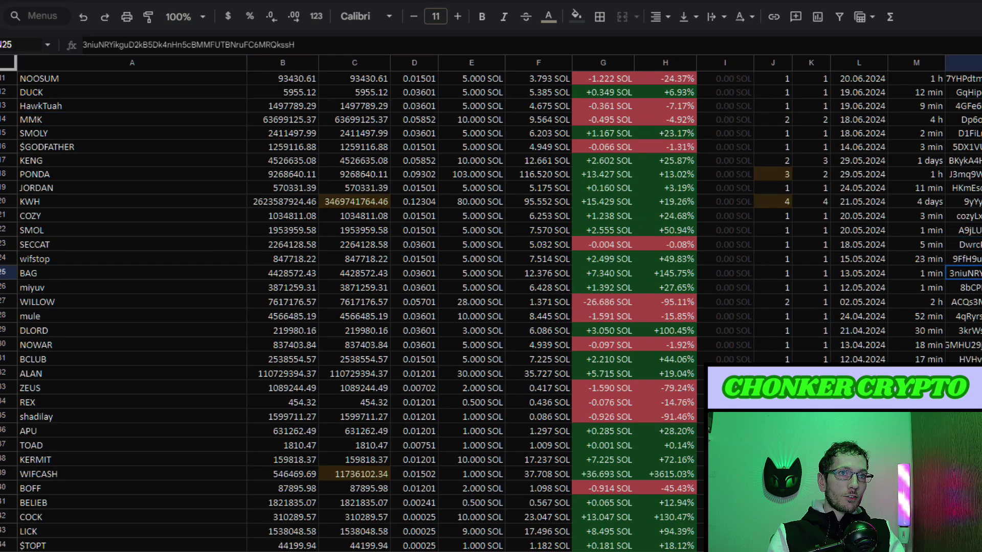
pyautogui.scroll(-2, 358, 307)
pyautogui.scroll(5, 358, 307)
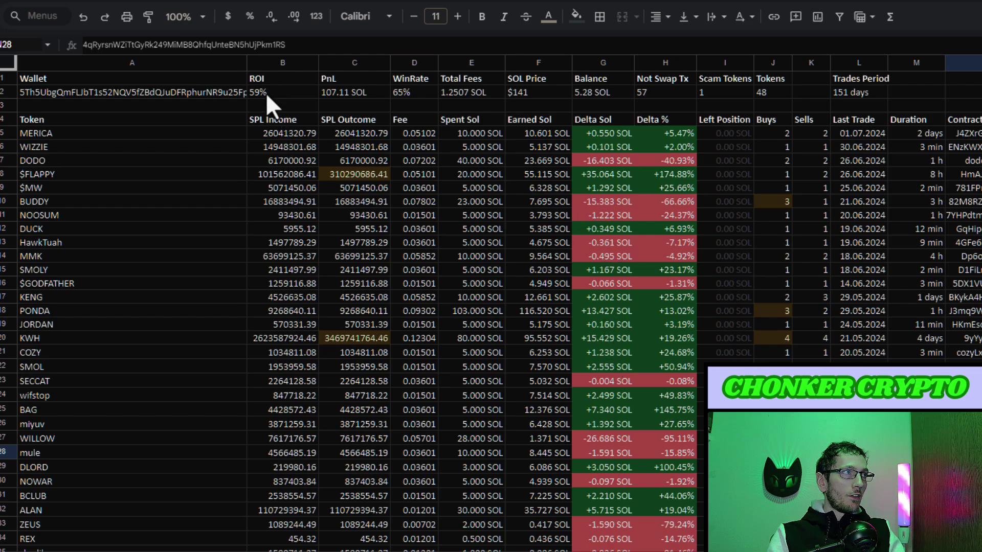
# Check the wallet's Total Fees, 65% WinRate and 48-token count summary cells.
pyautogui.click(463, 91)
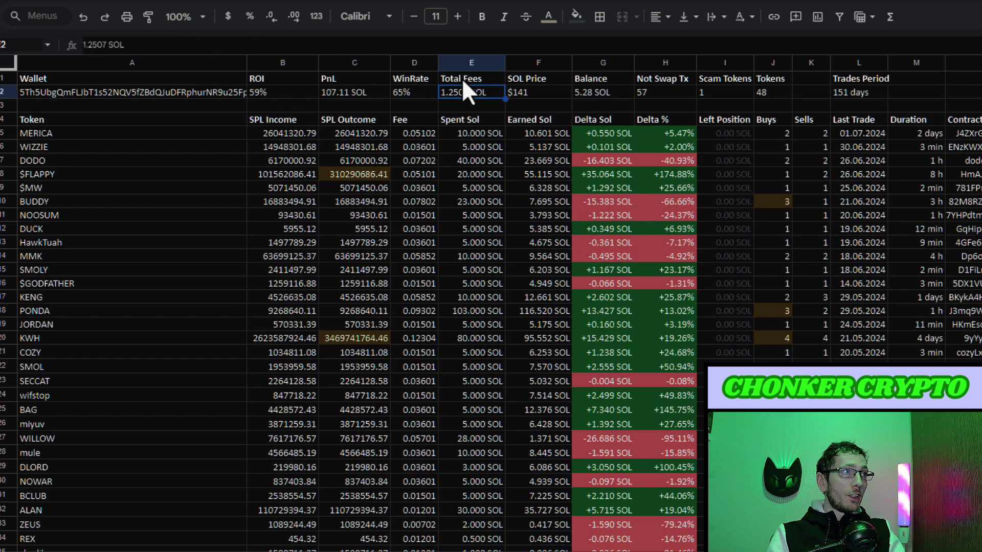
pyautogui.click(415, 92)
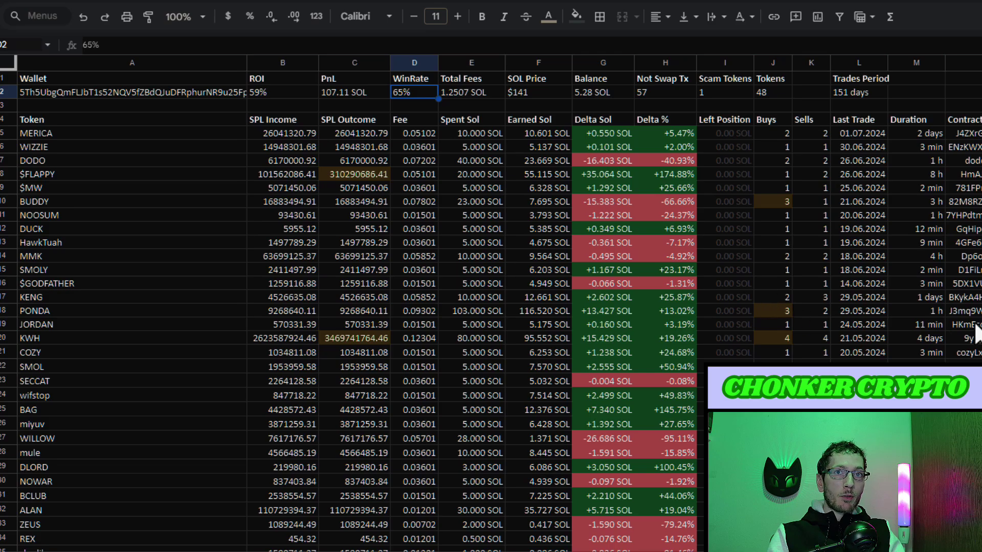
pyautogui.scroll(-10, 610, 290)
pyautogui.scroll(10, 612, 290)
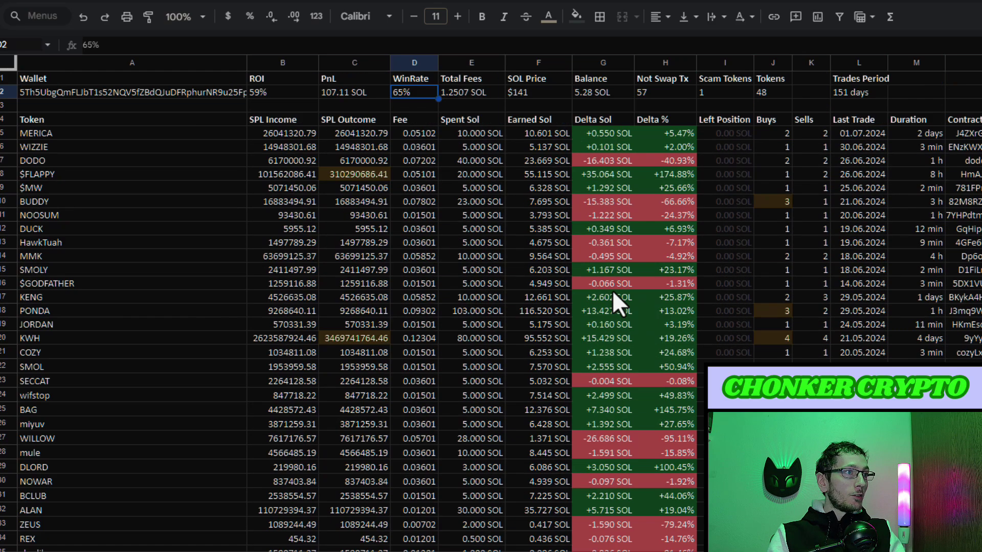
pyautogui.scroll(-8, 612, 290)
pyautogui.scroll(8, 612, 290)
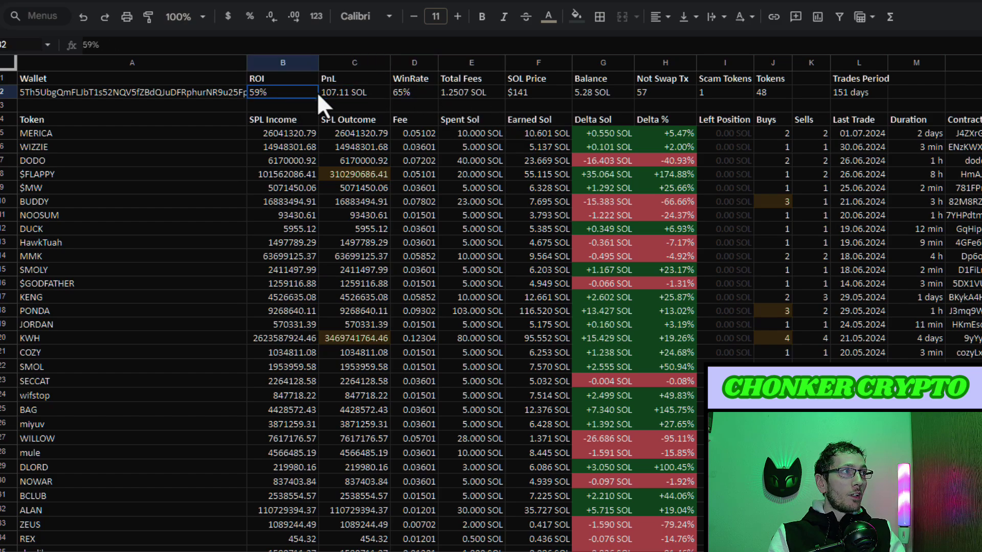
pyautogui.click(787, 91)
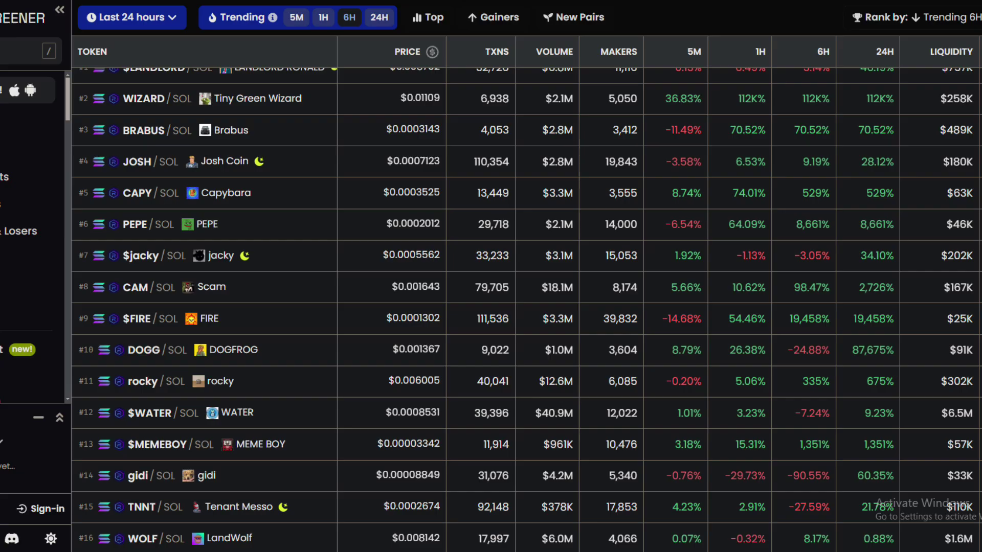
# Open the MEME BOY ($MEMEBOY/SOL) pair page from the trending table.
pyautogui.scroll(-3, 526, 310)
pyautogui.scroll(-3, 848, 136)
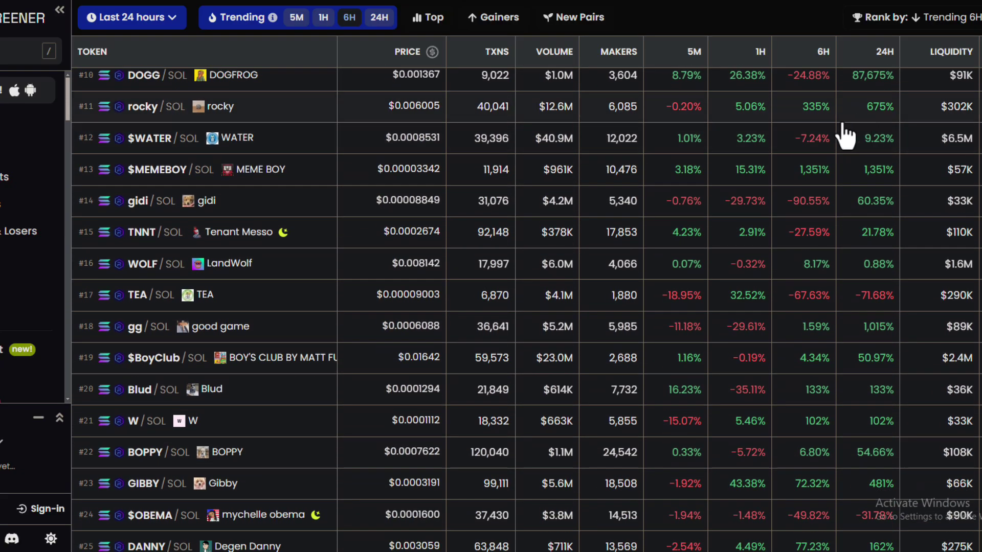
pyautogui.click(261, 180)
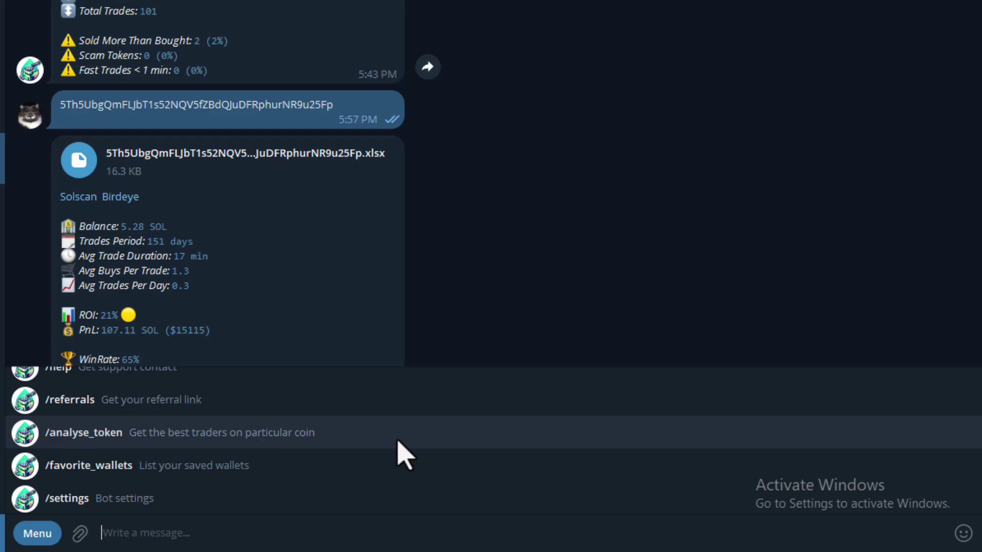
# Send /analyse_token with the MEME BOY DEX Screener link, then scroll through the chat.
pyautogui.click(399, 443)
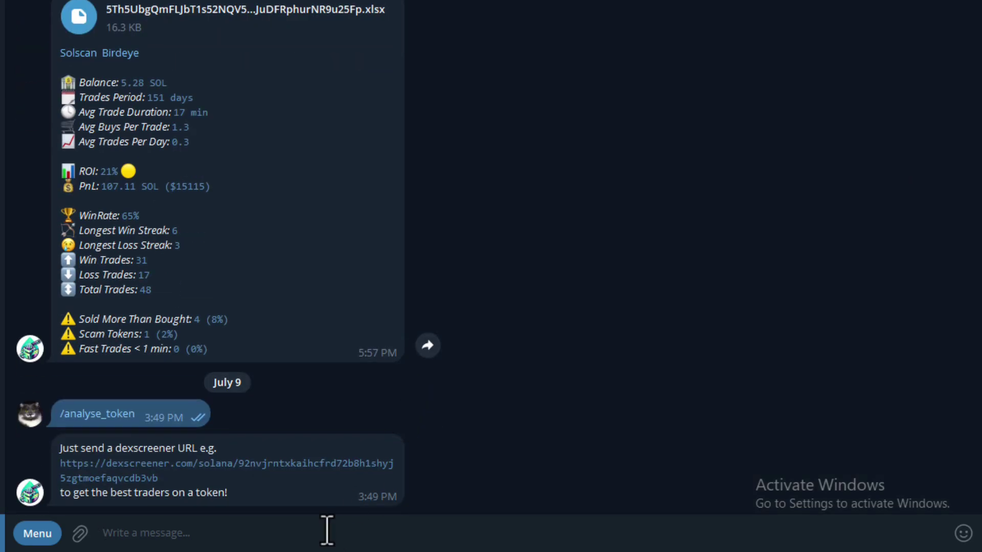
pyautogui.hotkey('ctrl', 'v')
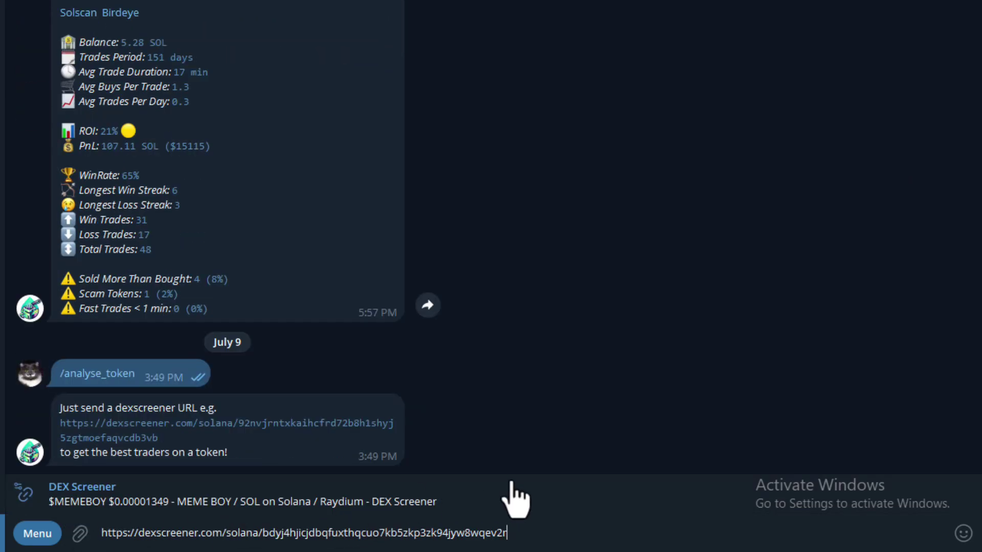
pyautogui.press('Return')
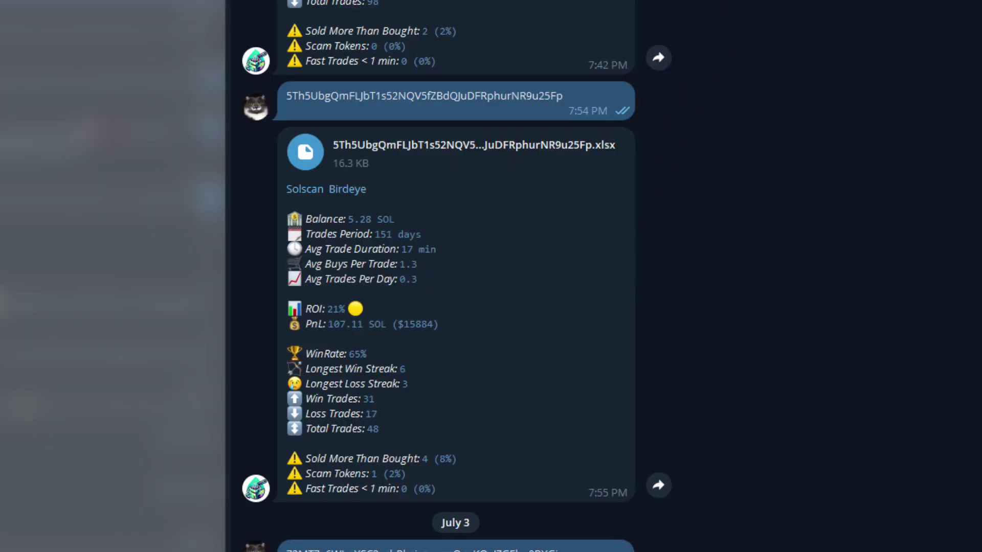
pyautogui.scroll(-10, 455, 276)
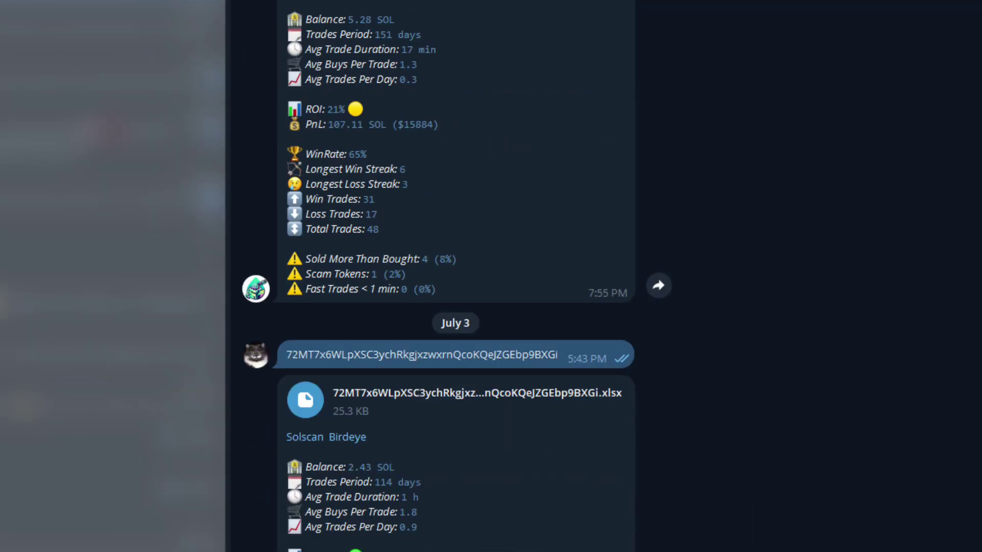
pyautogui.scroll(-8, 455, 276)
pyautogui.scroll(6, 455, 276)
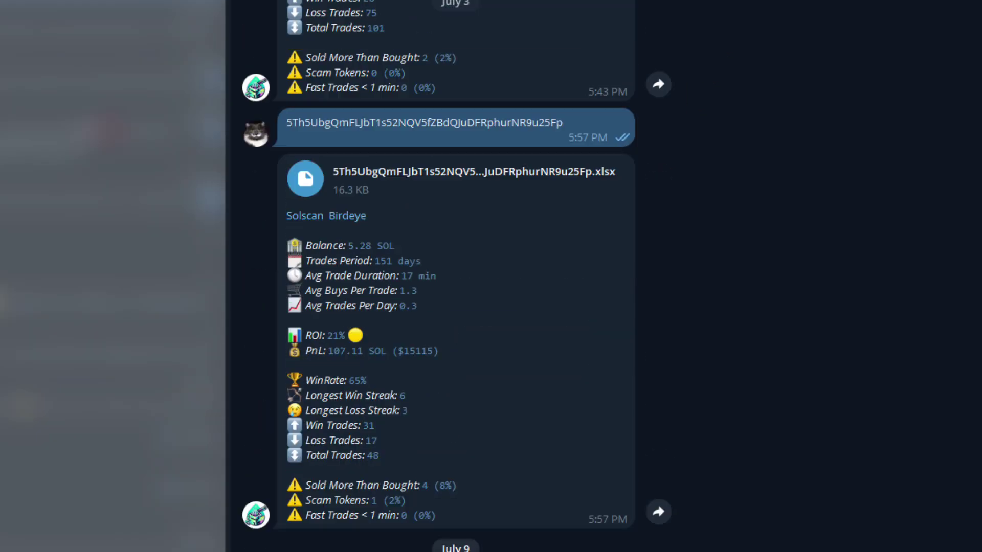
pyautogui.scroll(10, 455, 277)
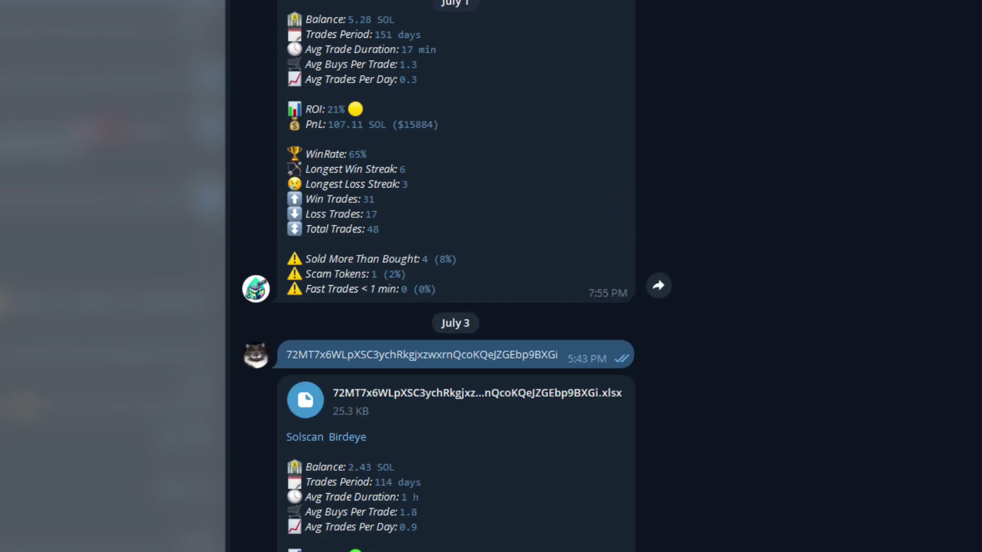
pyautogui.scroll(10, 455, 276)
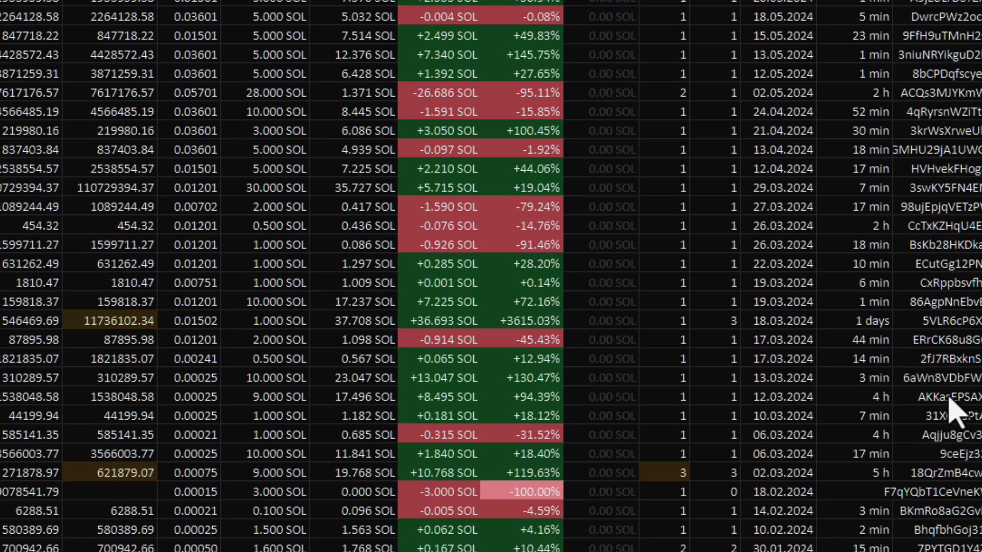
pyautogui.scroll(5, 942, 409)
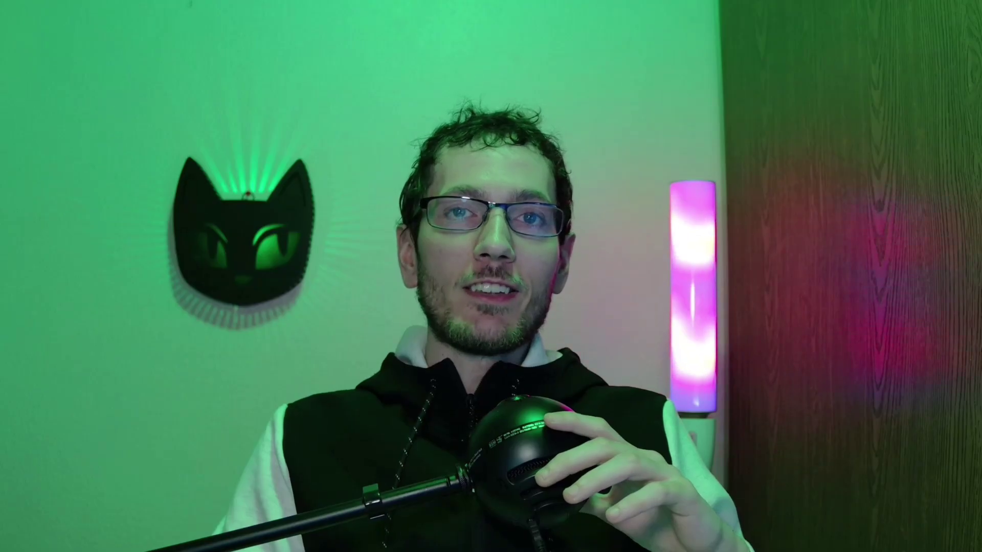